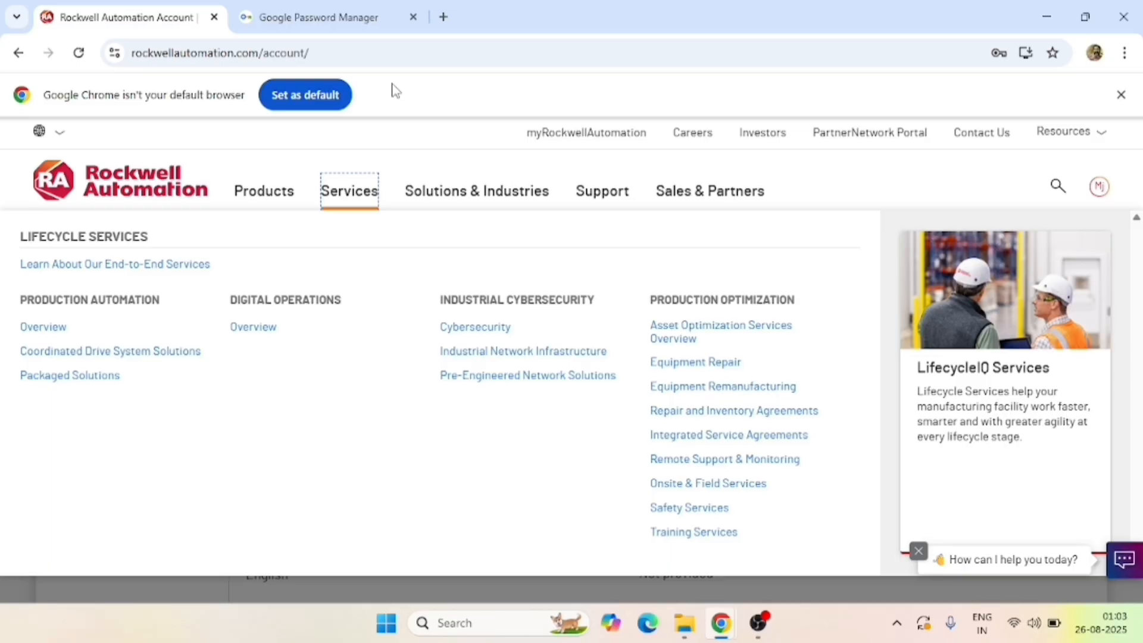
- Open the Rockwell Automation account page in a new browser tab
{"action": "left_click", "coordinate": [444, 17]}
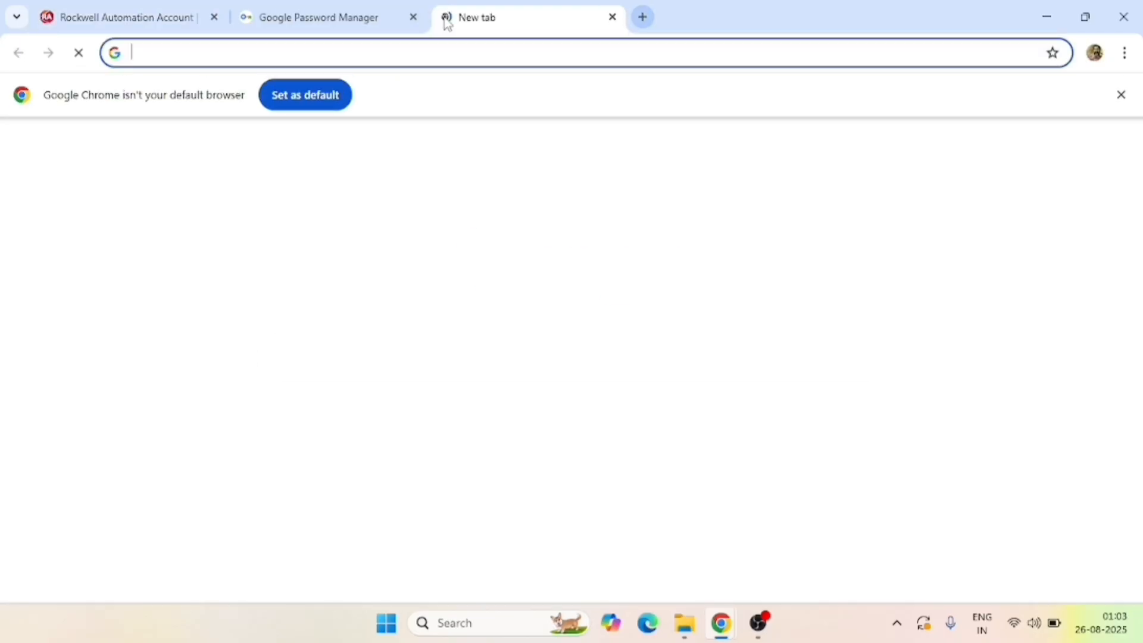
{"action": "left_click", "coordinate": [403, 62]}
{"action": "type", "text": "rockwell"}
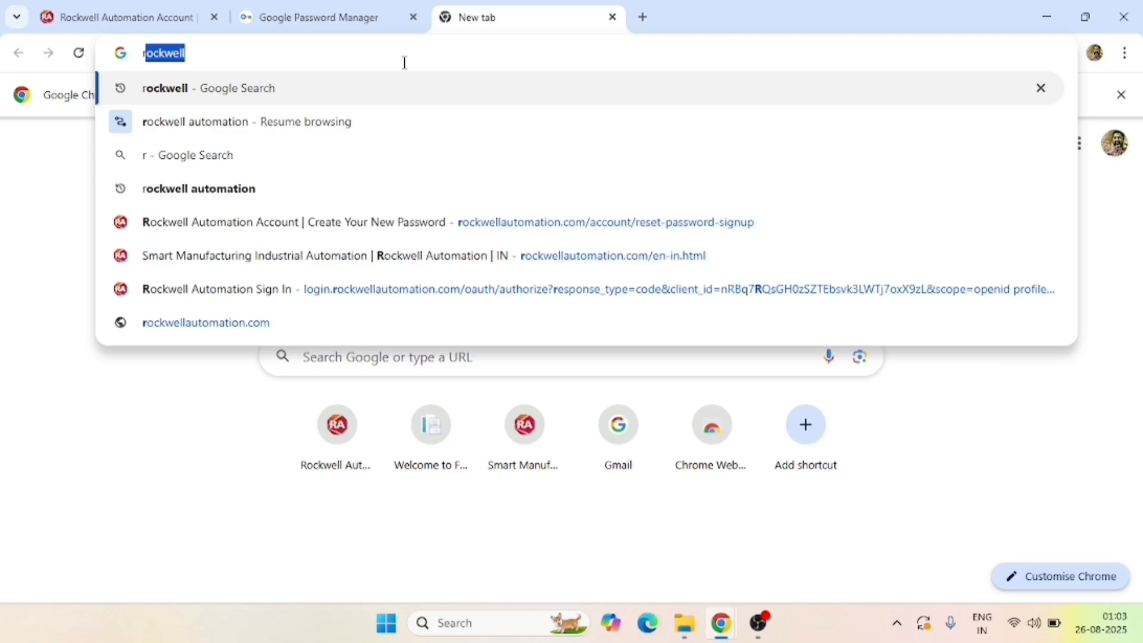
{"action": "left_click", "coordinate": [328, 224]}
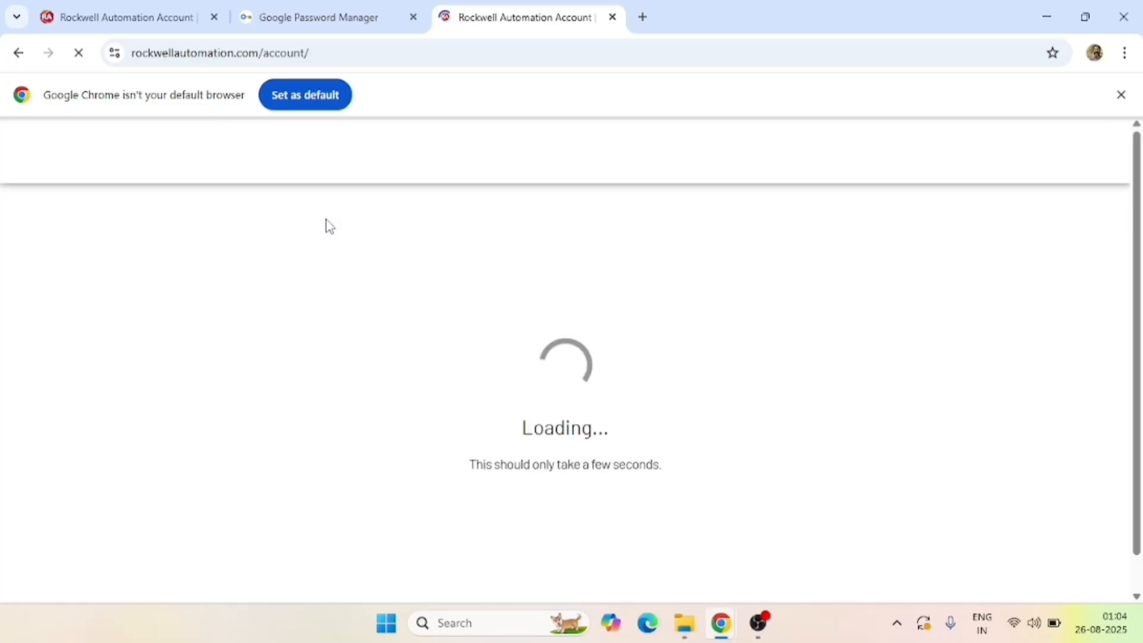
- Compare the two open Rockwell Automation account pages and display the signed-in account options on the newer one
{"action": "left_click", "coordinate": [135, 8]}
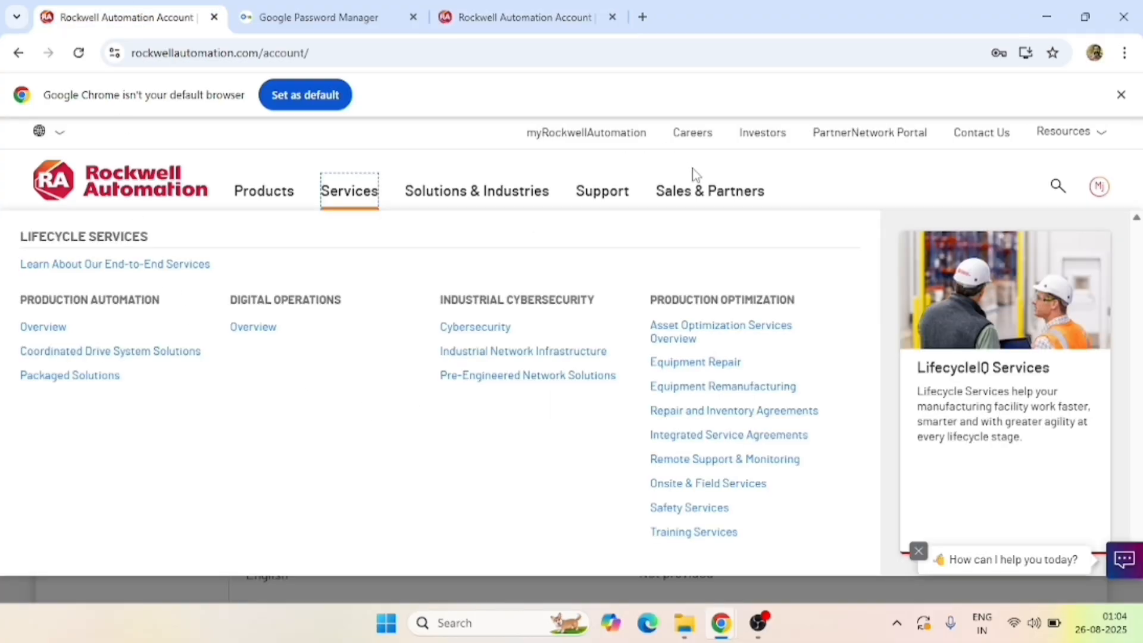
{"action": "left_click", "coordinate": [485, 13]}
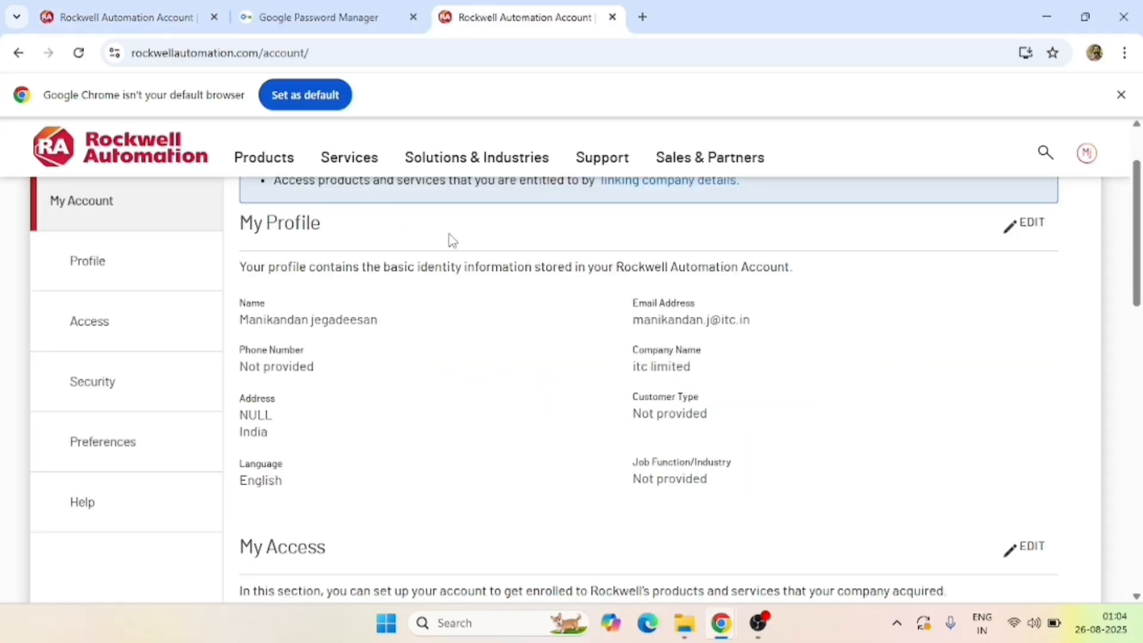
{"action": "scroll", "coordinate": [439, 262], "scroll_direction": "up", "scroll_amount": 2}
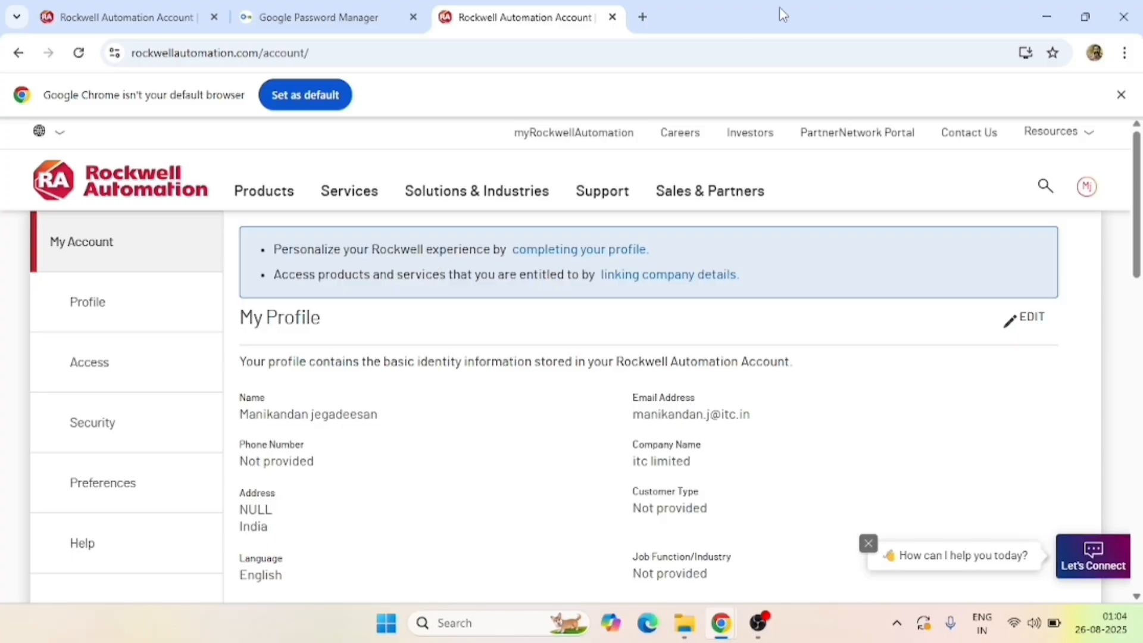
{"action": "left_click", "coordinate": [1089, 196]}
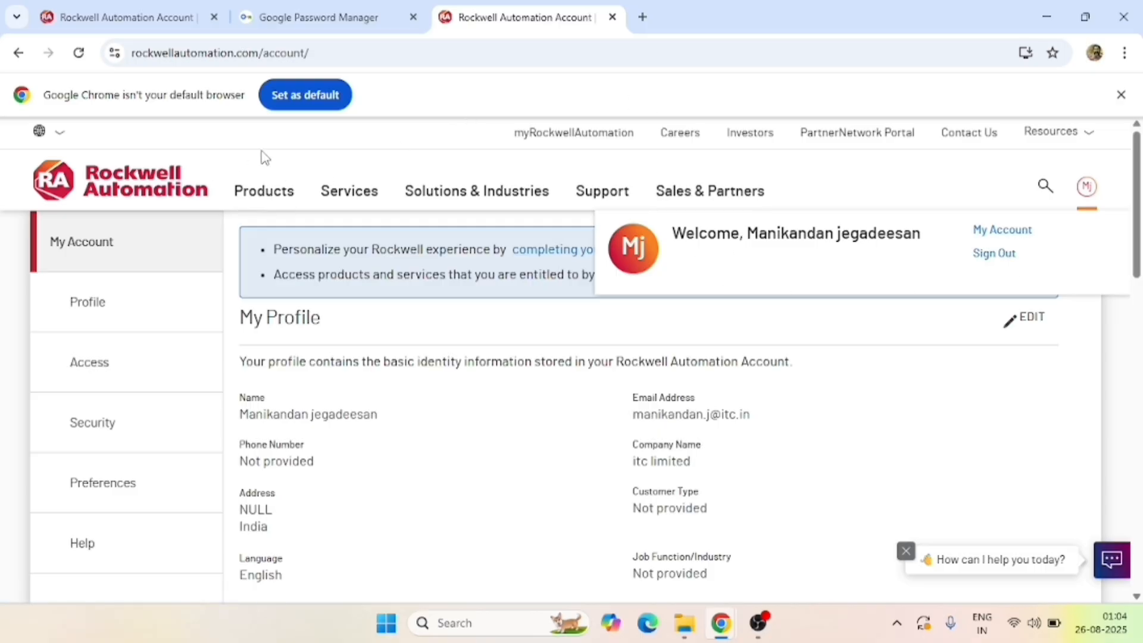
- Return to the first Rockwell Automation page, dismiss the chat prompt and examine the hardware and software product categories
{"action": "left_click", "coordinate": [144, 7]}
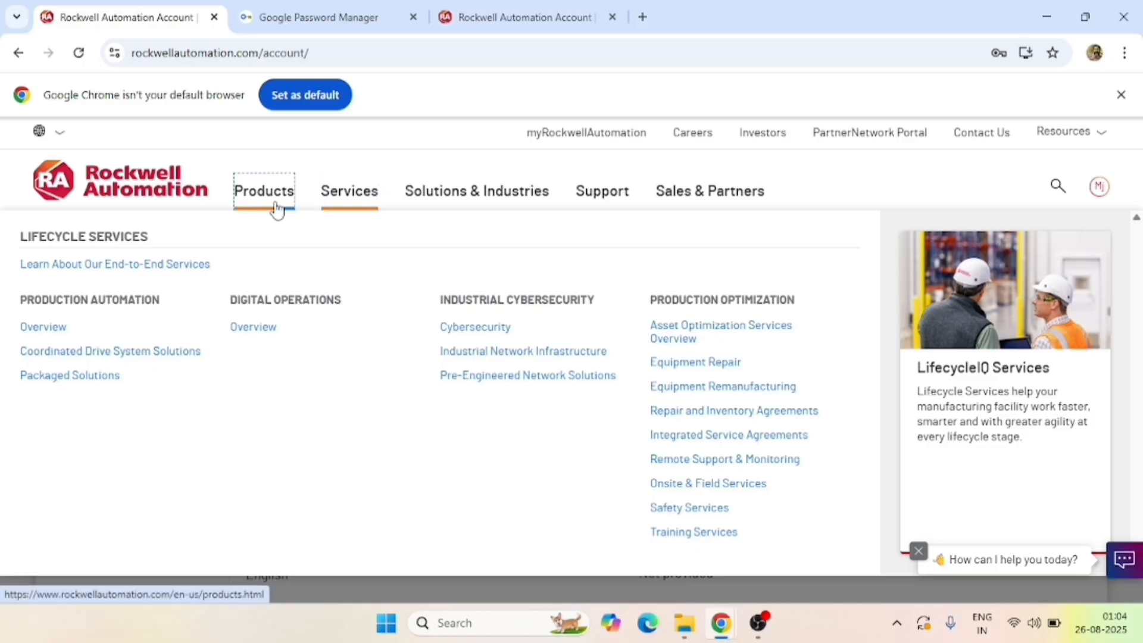
{"action": "mouse_move", "coordinate": [275, 209]}
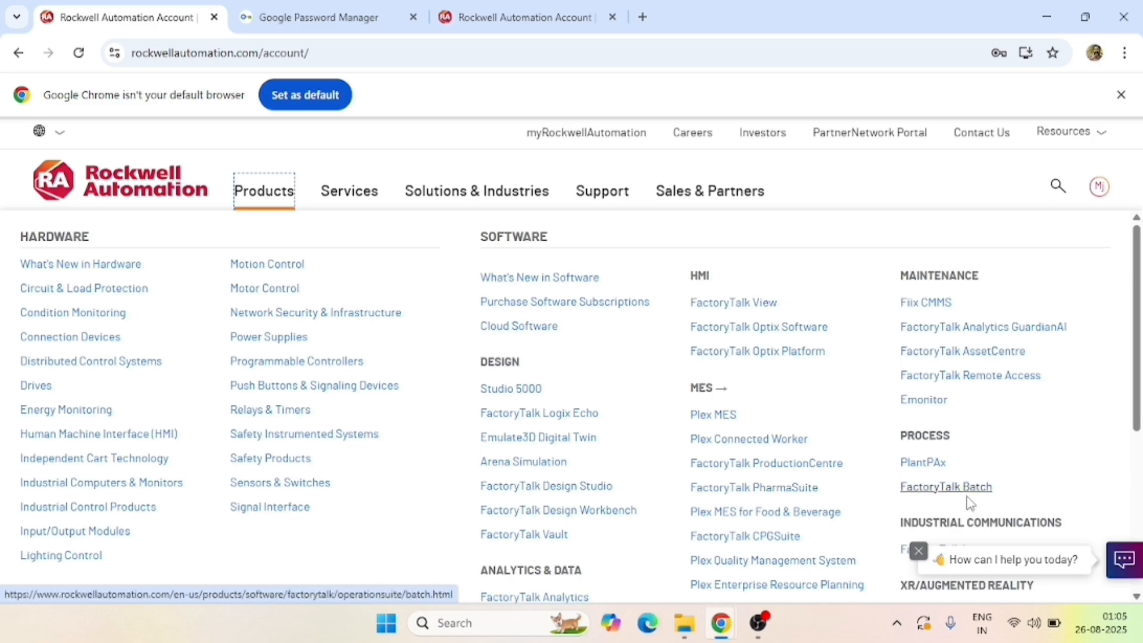
{"action": "left_click", "coordinate": [918, 550]}
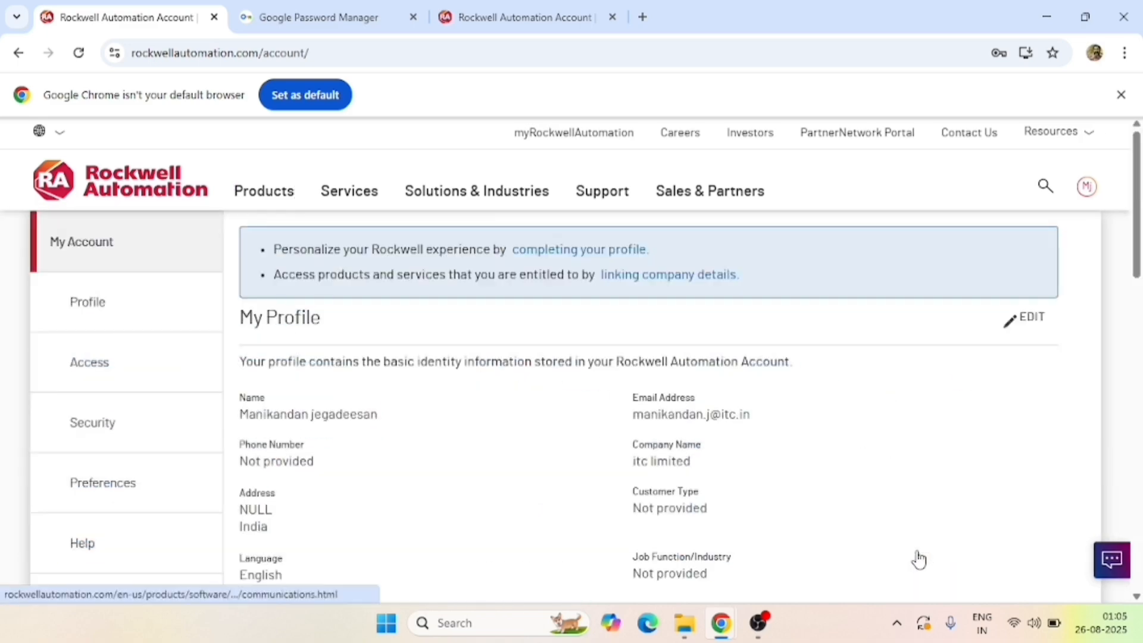
{"action": "left_click", "coordinate": [288, 188]}
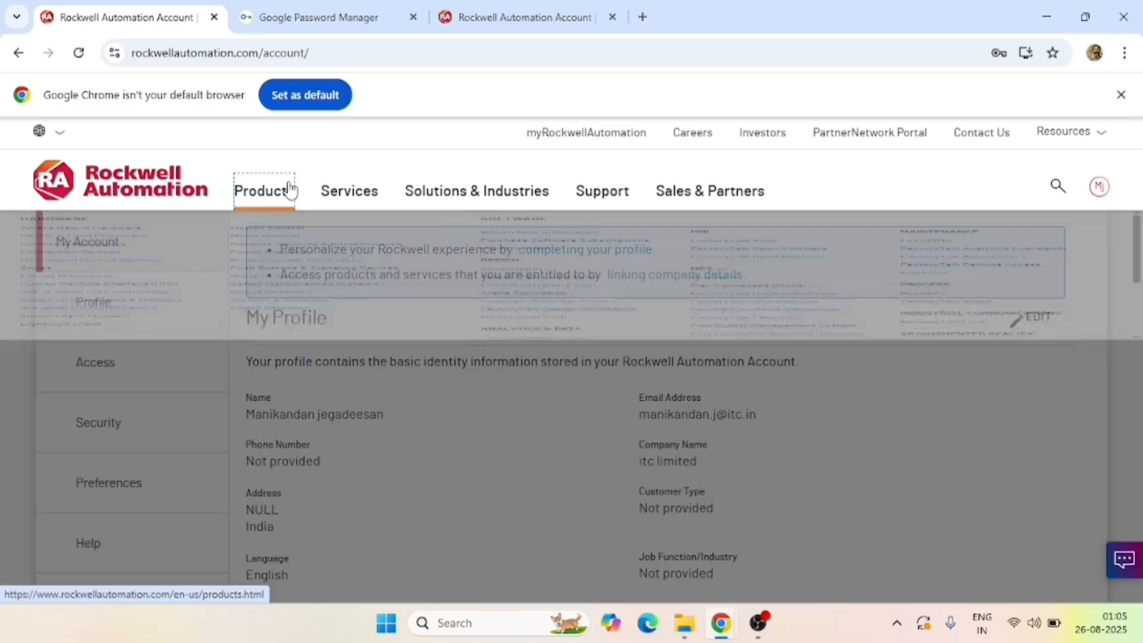
{"action": "scroll", "coordinate": [694, 513], "scroll_direction": "down", "scroll_amount": 5}
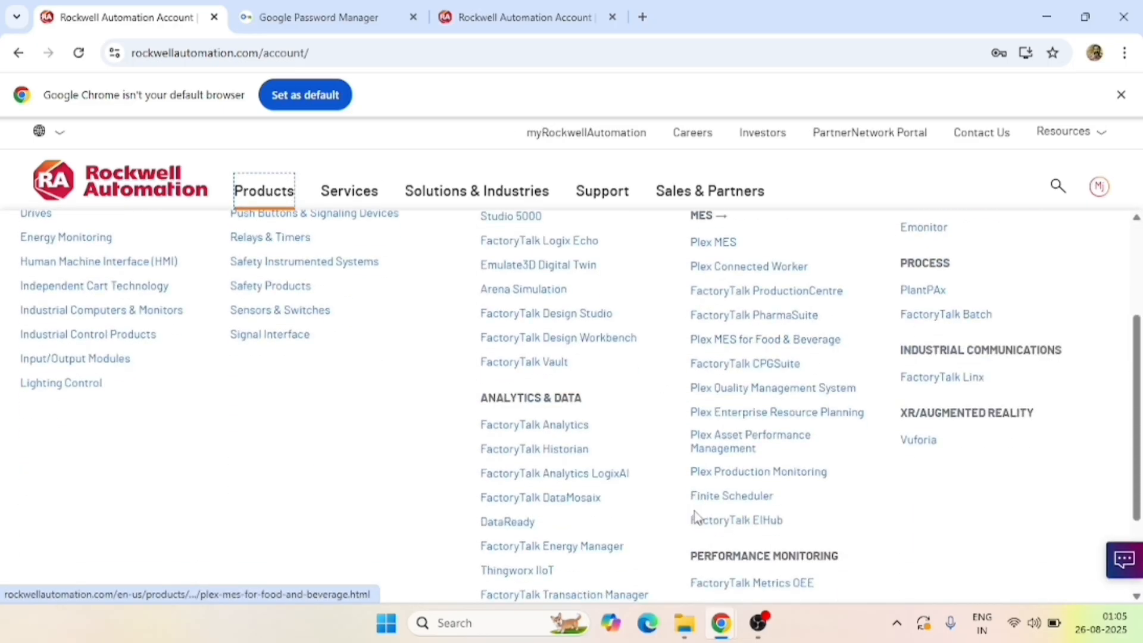
- Search the site with the recent query "Connected Components Workbench Downloads"
{"action": "left_click", "coordinate": [1054, 193]}
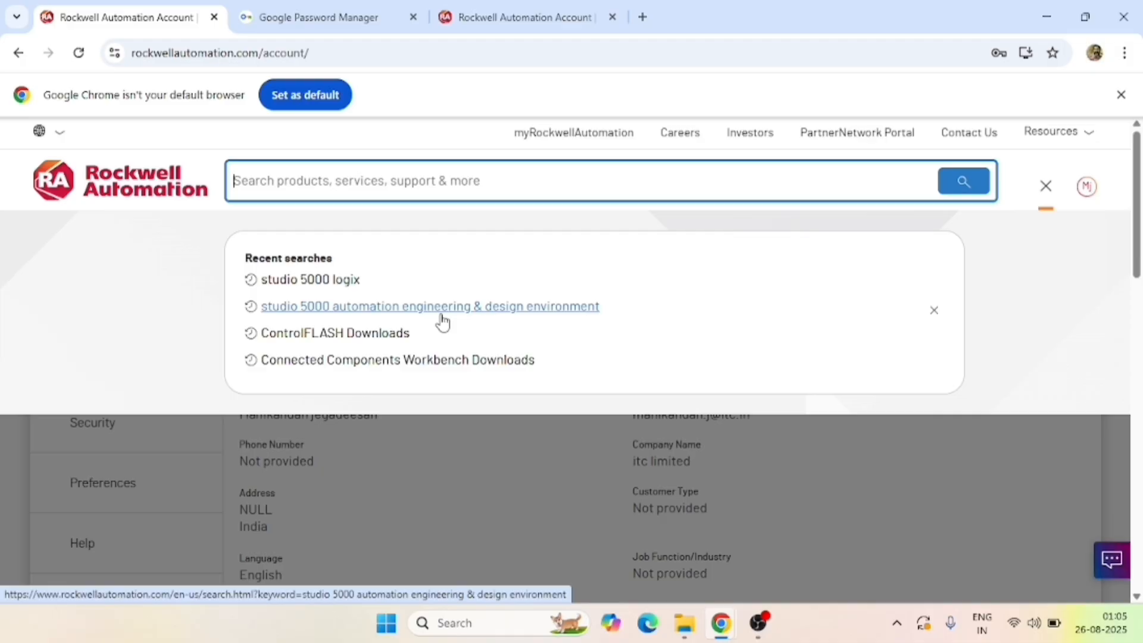
{"action": "left_click", "coordinate": [356, 364]}
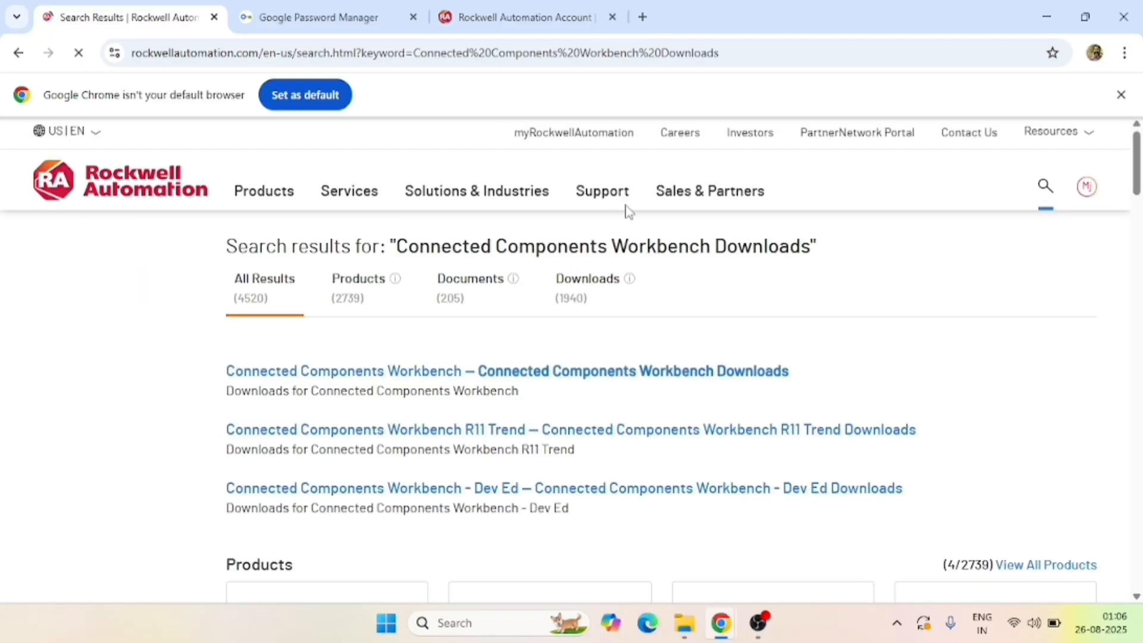
- Replace the site search query with "ccw" and run the search
{"action": "left_click", "coordinate": [1045, 196]}
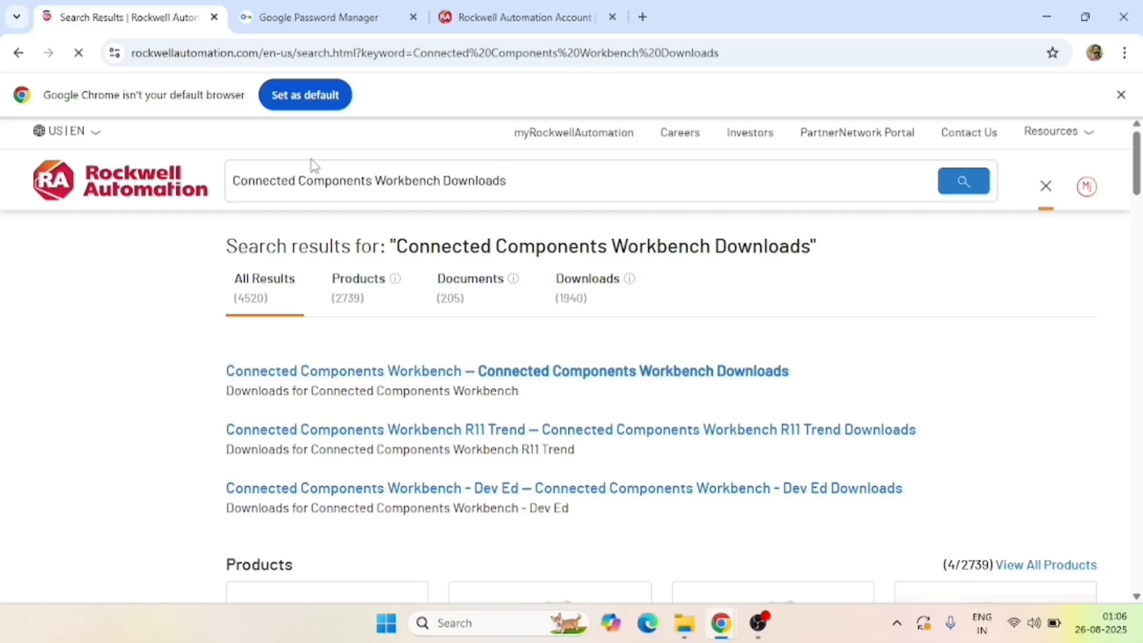
{"action": "double_click", "coordinate": [556, 174]}
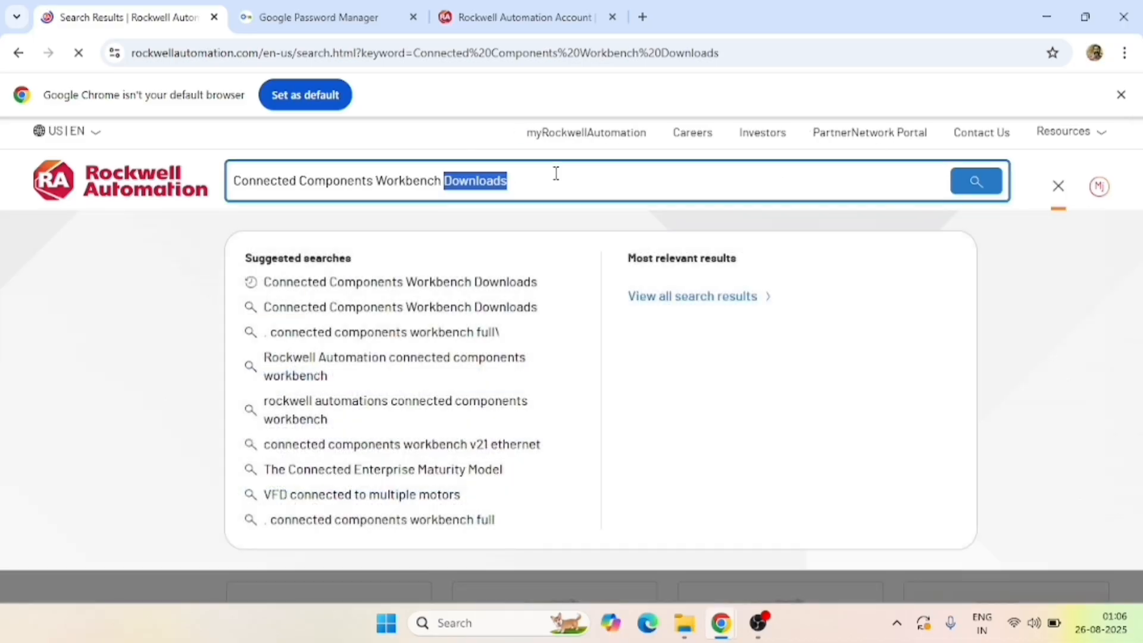
{"action": "key", "text": "BackSpace"}
{"action": "key", "text": "BackSpace"}
{"action": "key", "text": "BackSpace"}
{"action": "key", "text": "BackSpace"}
{"action": "key", "text": "BackSpace"}
{"action": "key", "text": "BackSpace"}
{"action": "key", "text": "BackSpace"}
{"action": "key", "text": "BackSpace"}
{"action": "key", "text": "BackSpace"}
{"action": "key", "text": "BackSpace"}
{"action": "key", "text": "BackSpace"}
{"action": "key", "text": "BackSpace"}
{"action": "key", "text": "BackSpace"}
{"action": "key", "text": "BackSpace"}
{"action": "key", "text": "BackSpace"}
{"action": "key", "text": "BackSpace"}
{"action": "key", "text": "BackSpace"}
{"action": "key", "text": "BackSpace"}
{"action": "key", "text": "BackSpace"}
{"action": "key", "text": "BackSpace"}
{"action": "key", "text": "BackSpace"}
{"action": "key", "text": "BackSpace"}
{"action": "key", "text": "BackSpace"}
{"action": "key", "text": "BackSpace"}
{"action": "key", "text": "BackSpace"}
{"action": "key", "text": "BackSpace"}
{"action": "key", "text": "BackSpace"}
{"action": "key", "text": "BackSpace"}
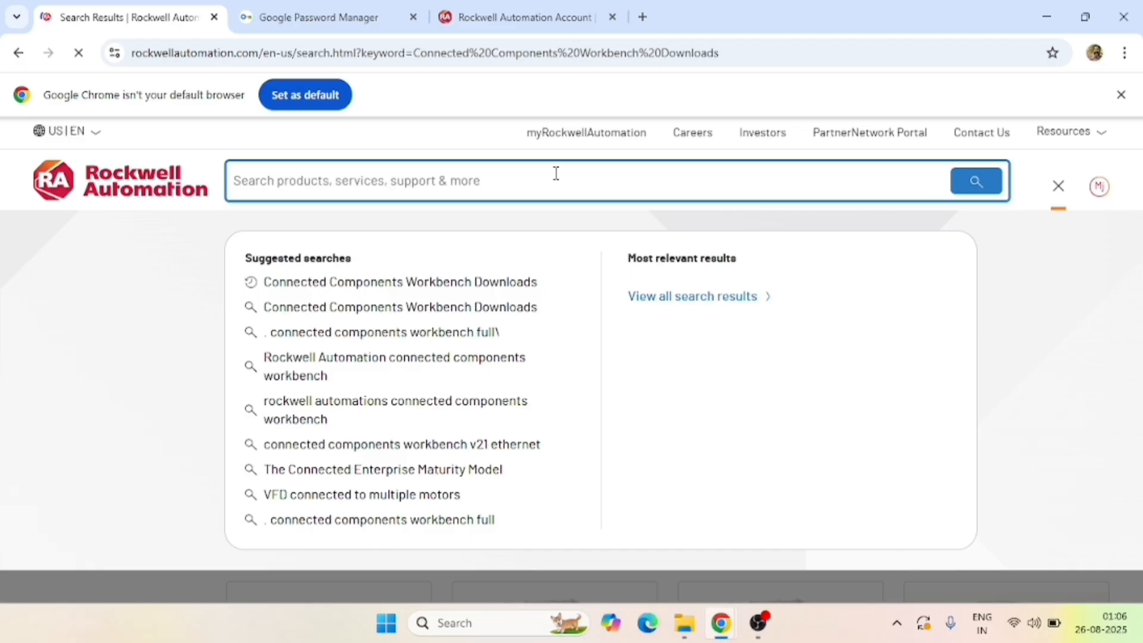
{"action": "type", "text": "ccw"}
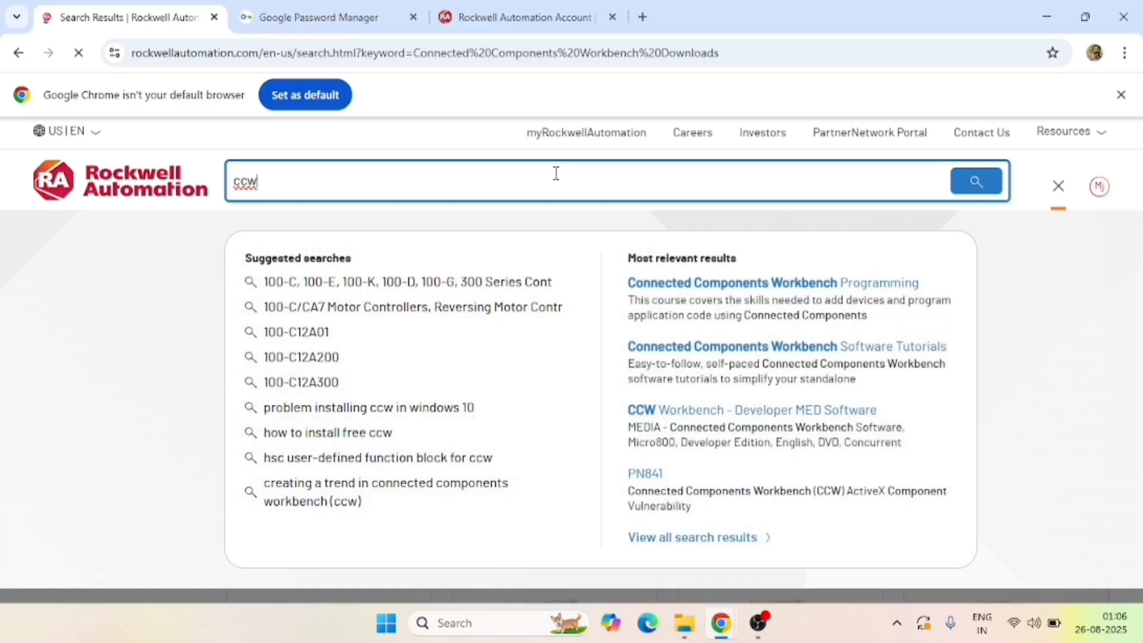
{"action": "key", "text": "Return"}
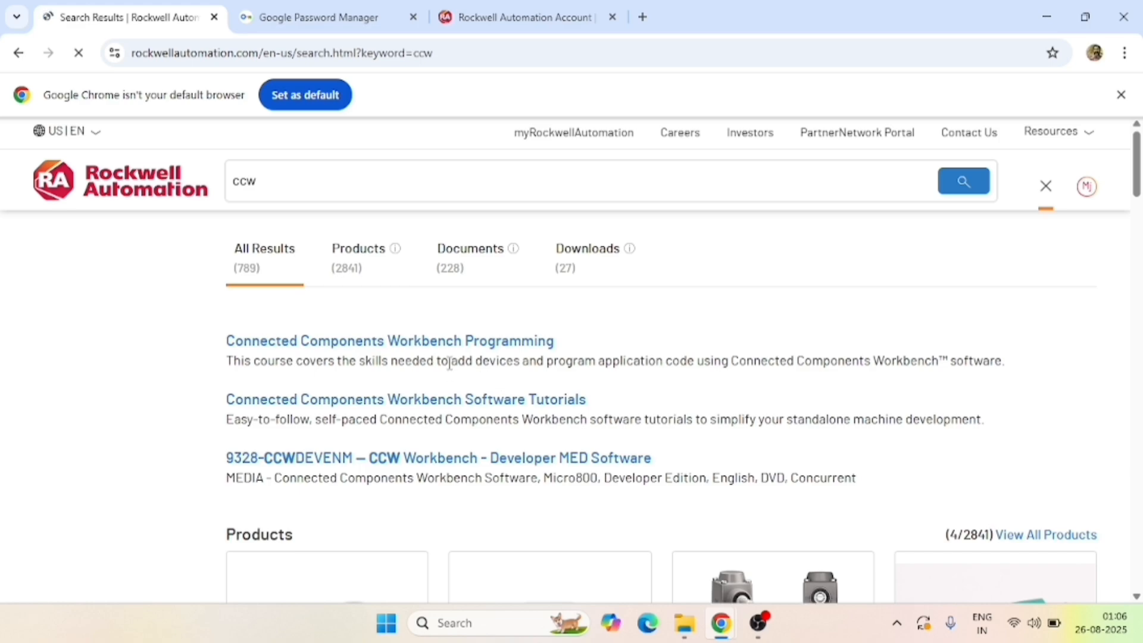
- Restrict the ccw search results to downloads and open Connected Components Workbench Downloads
{"action": "scroll", "coordinate": [488, 380], "scroll_direction": "down", "scroll_amount": 1}
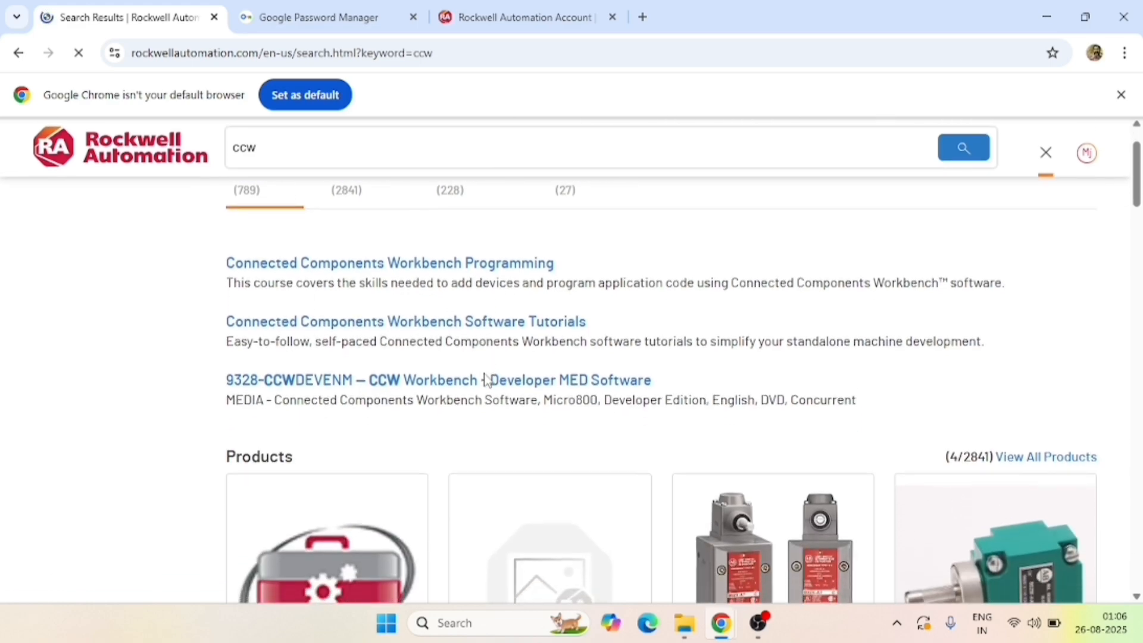
{"action": "scroll", "coordinate": [488, 380], "scroll_direction": "up", "scroll_amount": 1}
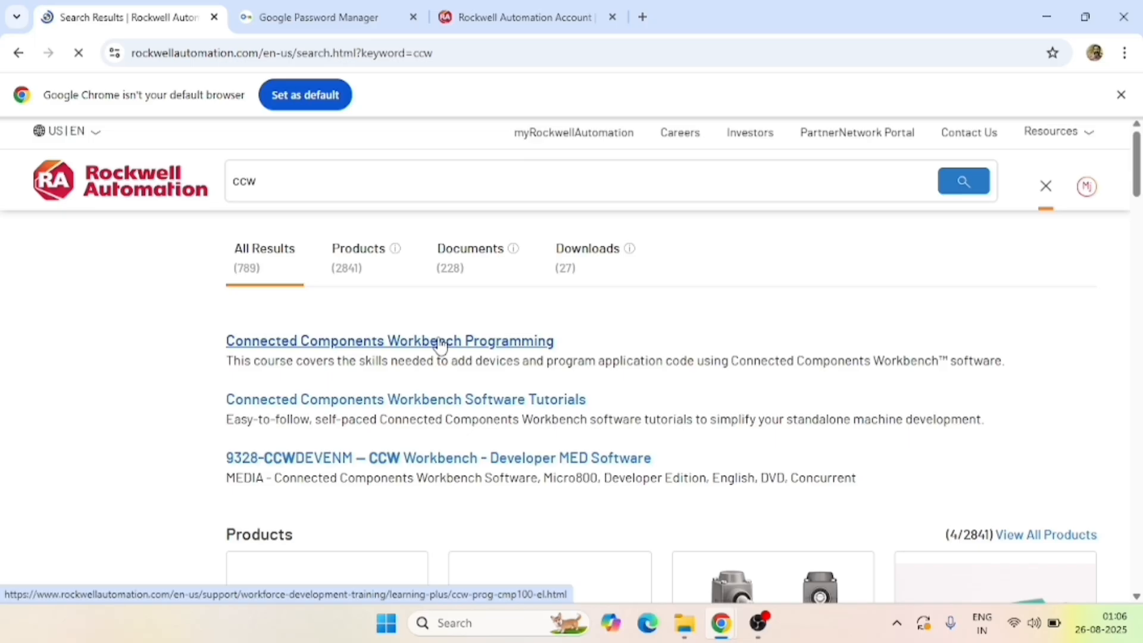
{"action": "left_click", "coordinate": [573, 257]}
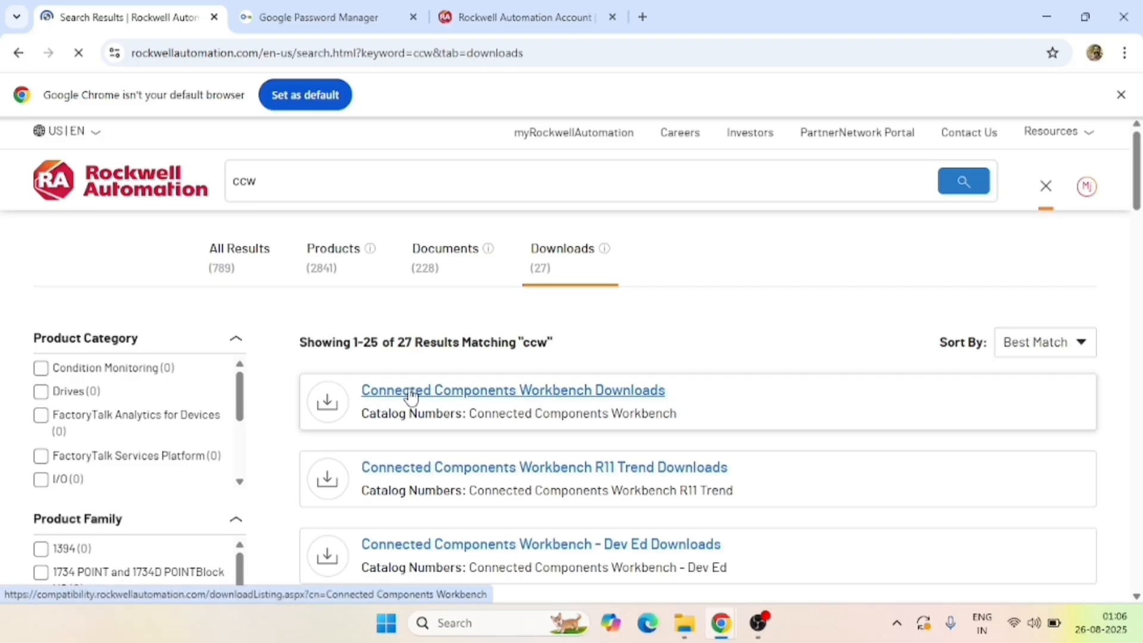
{"action": "left_click", "coordinate": [457, 391]}
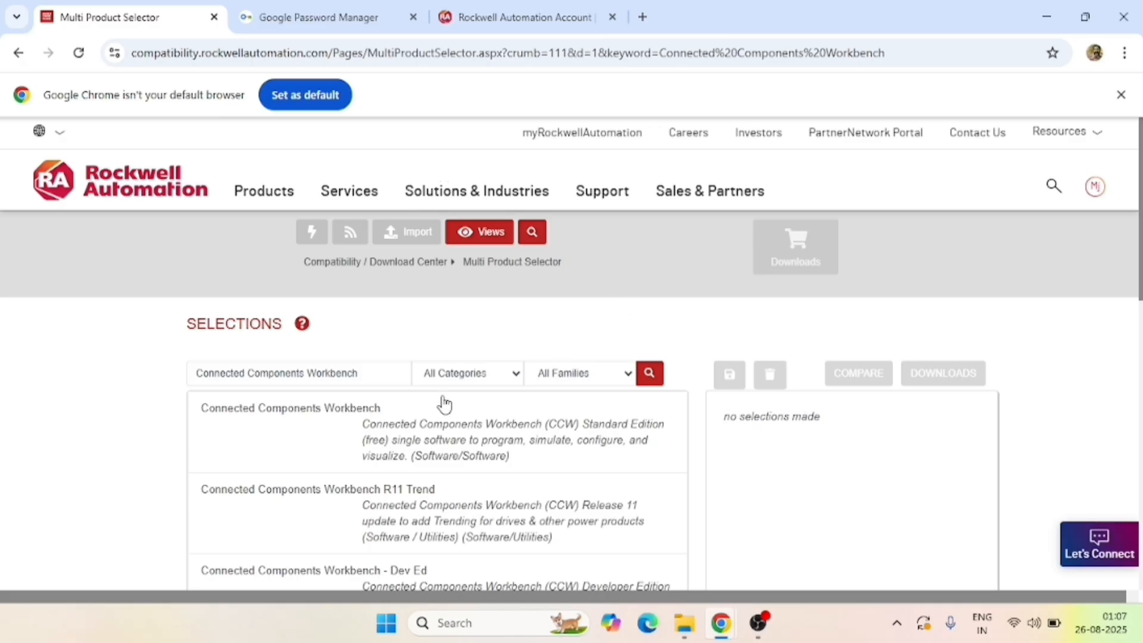
{"action": "left_click", "coordinate": [383, 368]}
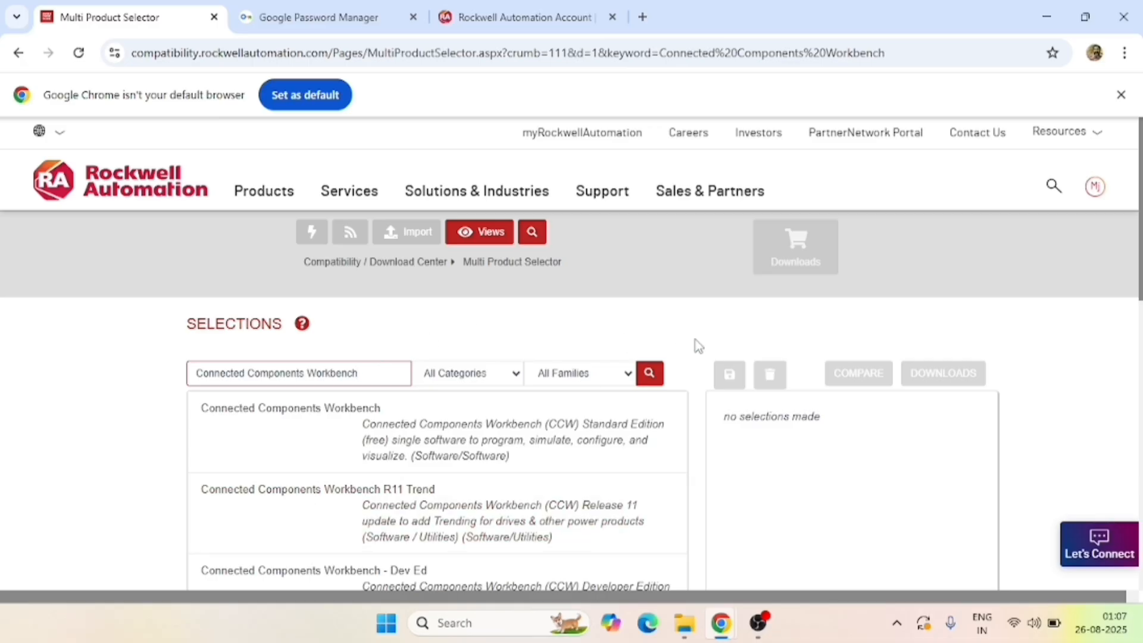
{"action": "left_click", "coordinate": [1053, 203]}
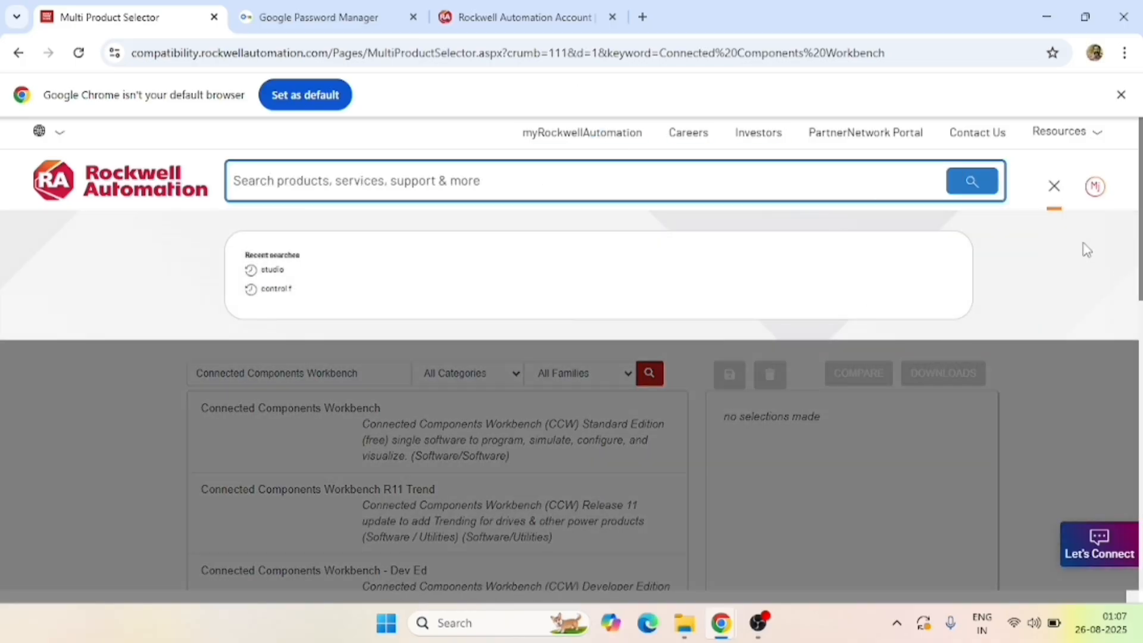
{"action": "left_click", "coordinate": [1048, 189]}
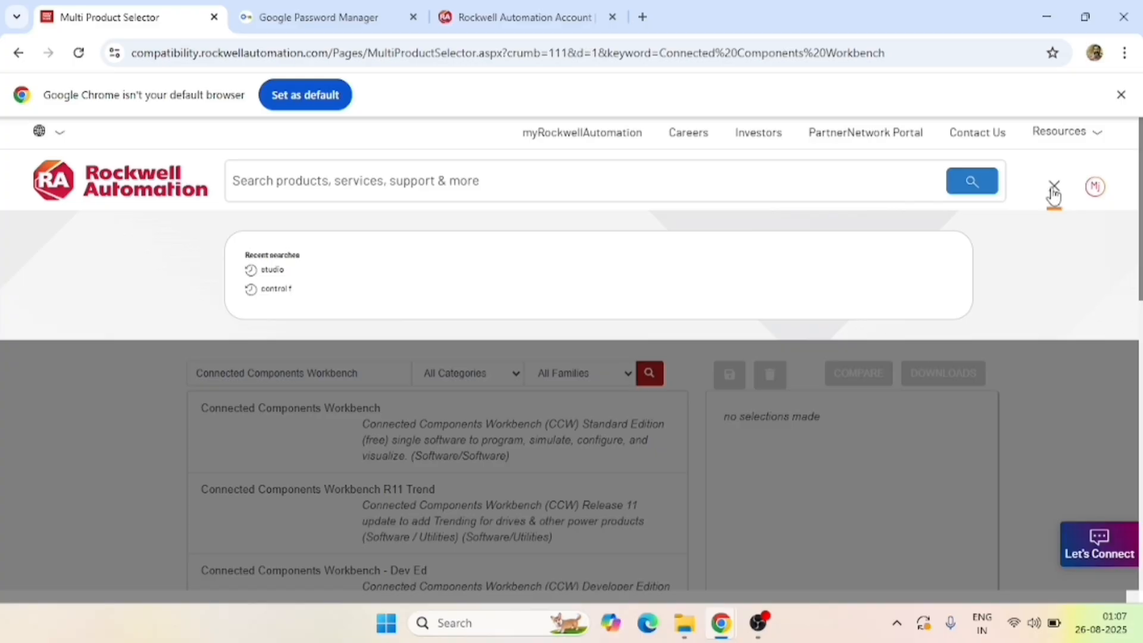
{"action": "left_click", "coordinate": [1053, 191]}
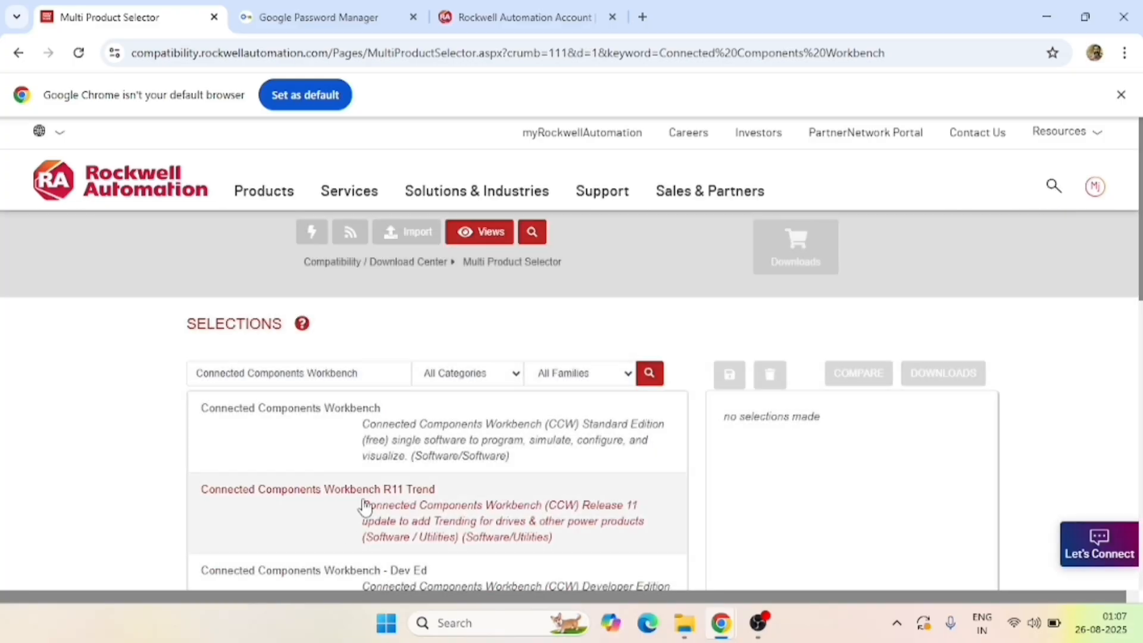
- Add version 23.00.00 of the free Connected Components Workbench Standard Edition to the product selections
{"action": "scroll", "coordinate": [363, 506], "scroll_direction": "down", "scroll_amount": 2}
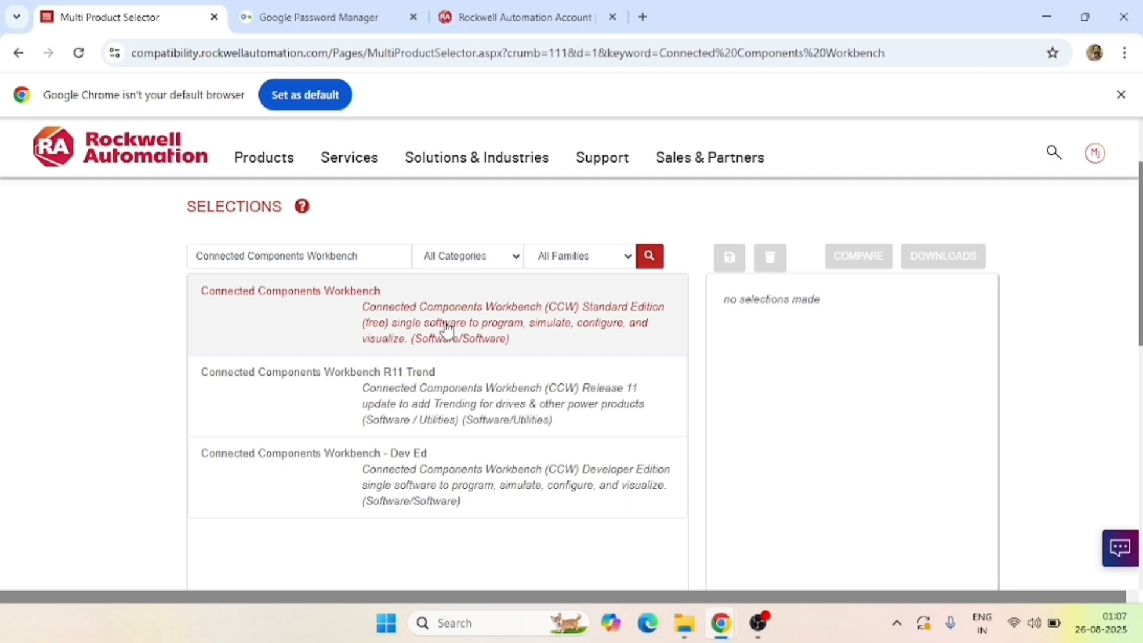
{"action": "left_click", "coordinate": [502, 320]}
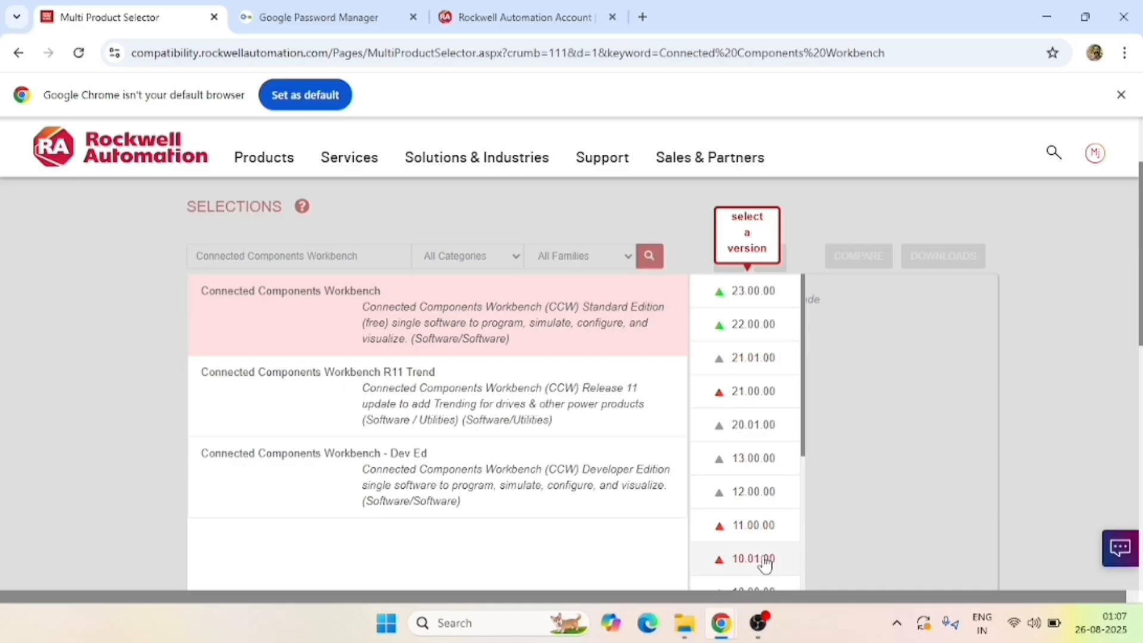
{"action": "left_click", "coordinate": [735, 298]}
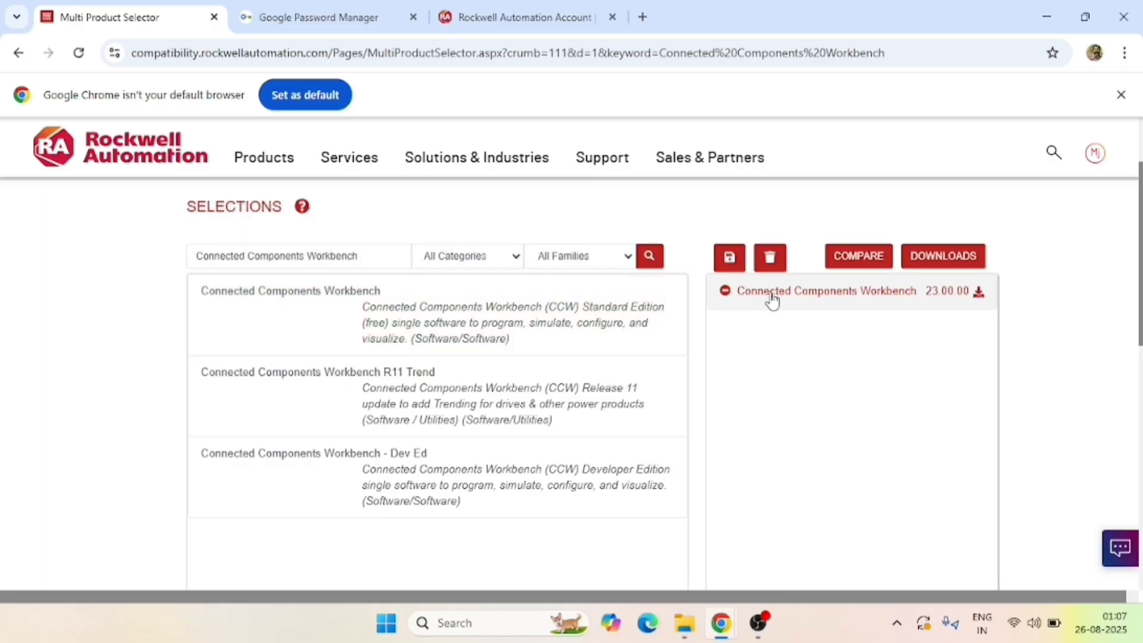
- Add Connected Components Workbench Standard Multiple Languages Edition v23.00.00 to the download cart and open the cart
{"action": "left_click", "coordinate": [978, 292]}
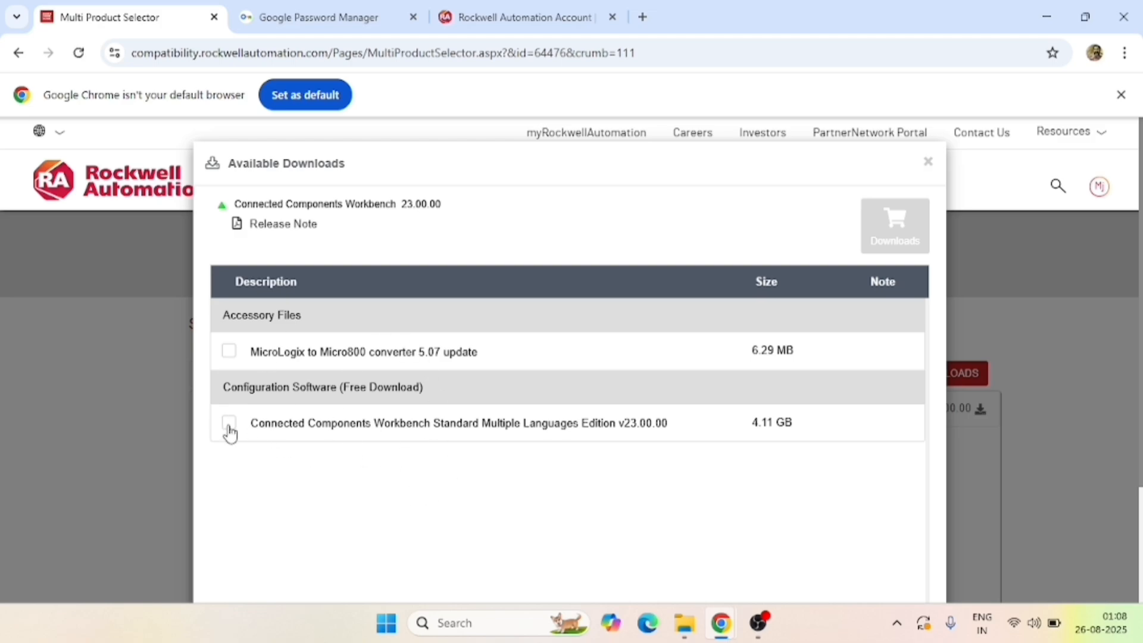
{"action": "left_click", "coordinate": [229, 426]}
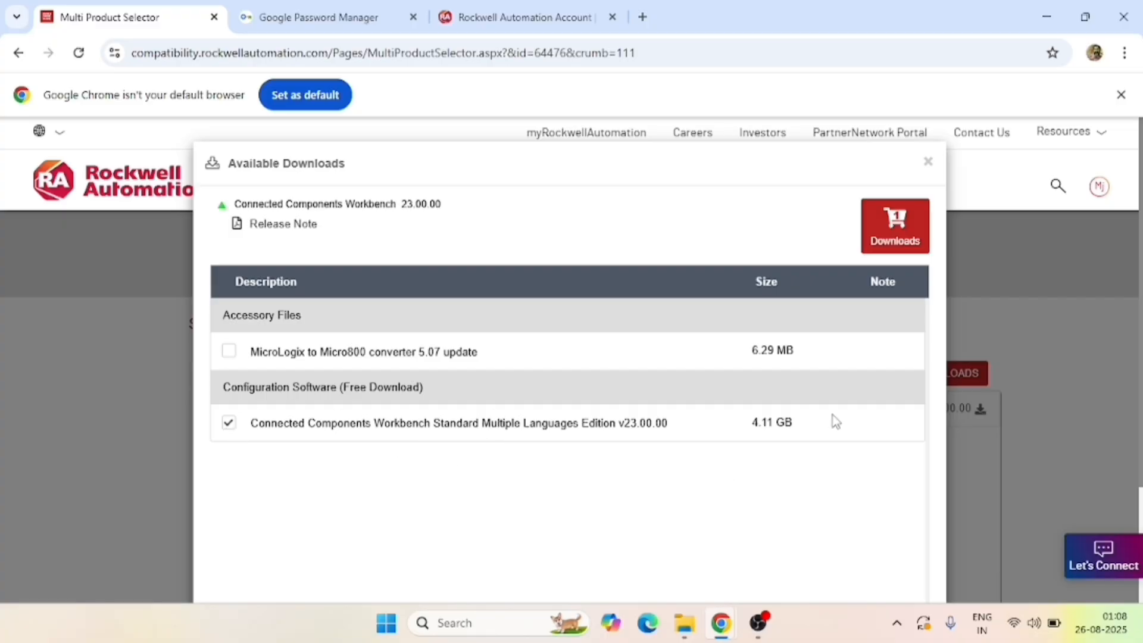
{"action": "left_click", "coordinate": [920, 232]}
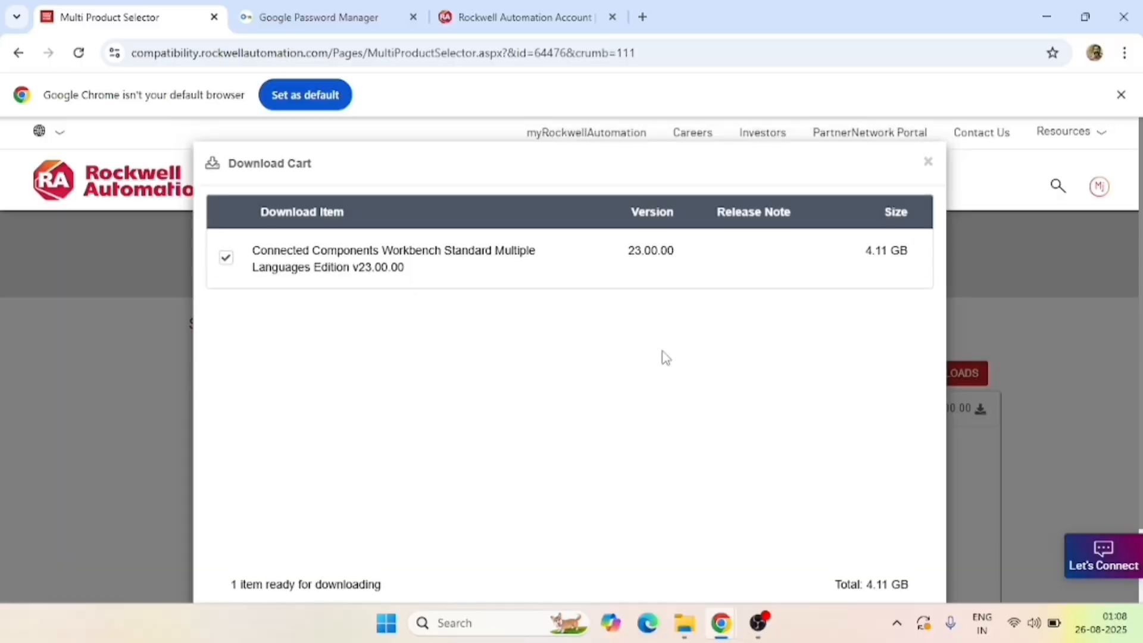
{"action": "scroll", "coordinate": [663, 357], "scroll_direction": "down", "scroll_amount": 2}
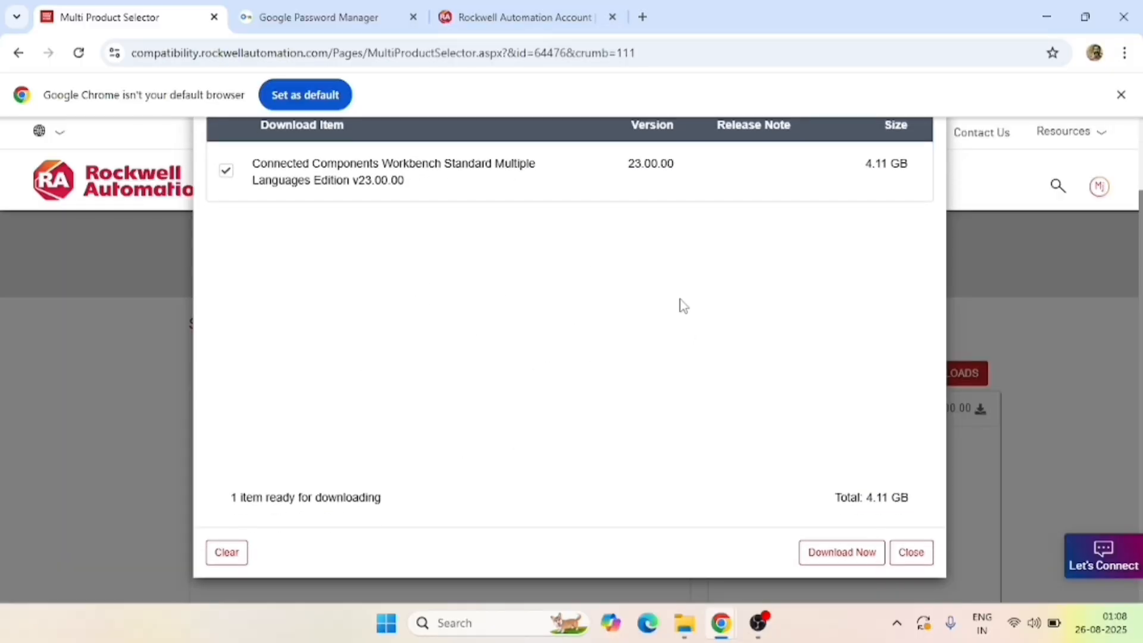
{"action": "scroll", "coordinate": [710, 306], "scroll_direction": "up", "scroll_amount": 1}
{"action": "scroll", "coordinate": [713, 307], "scroll_direction": "down", "scroll_amount": 1}
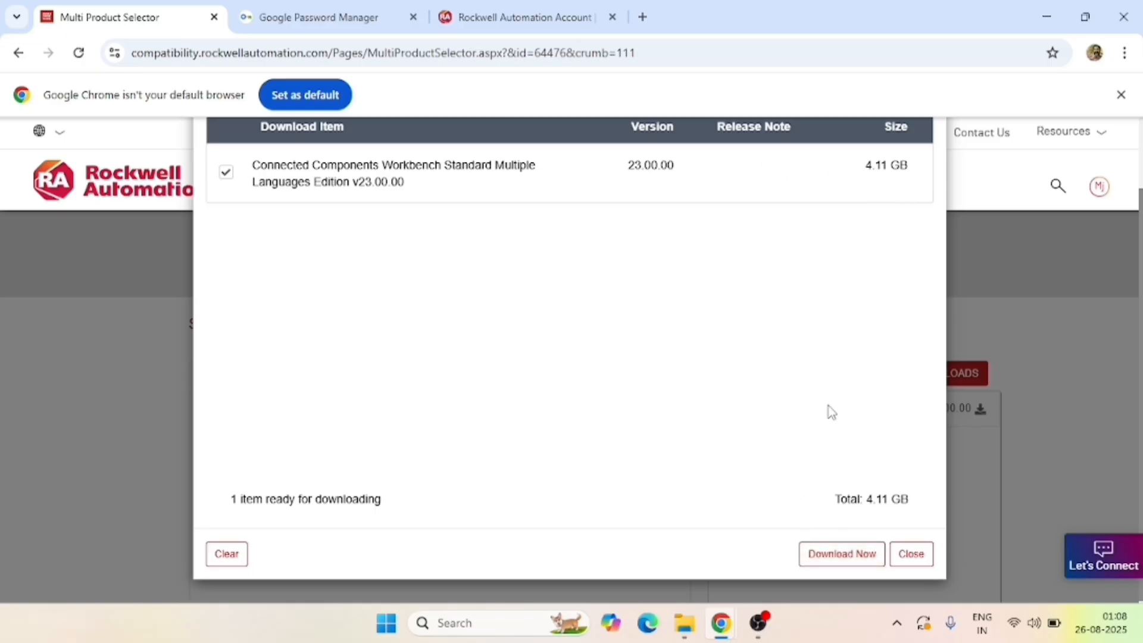
- Start the cart download and accept the software end-user license agreement after going through it to the end
{"action": "left_click", "coordinate": [845, 563]}
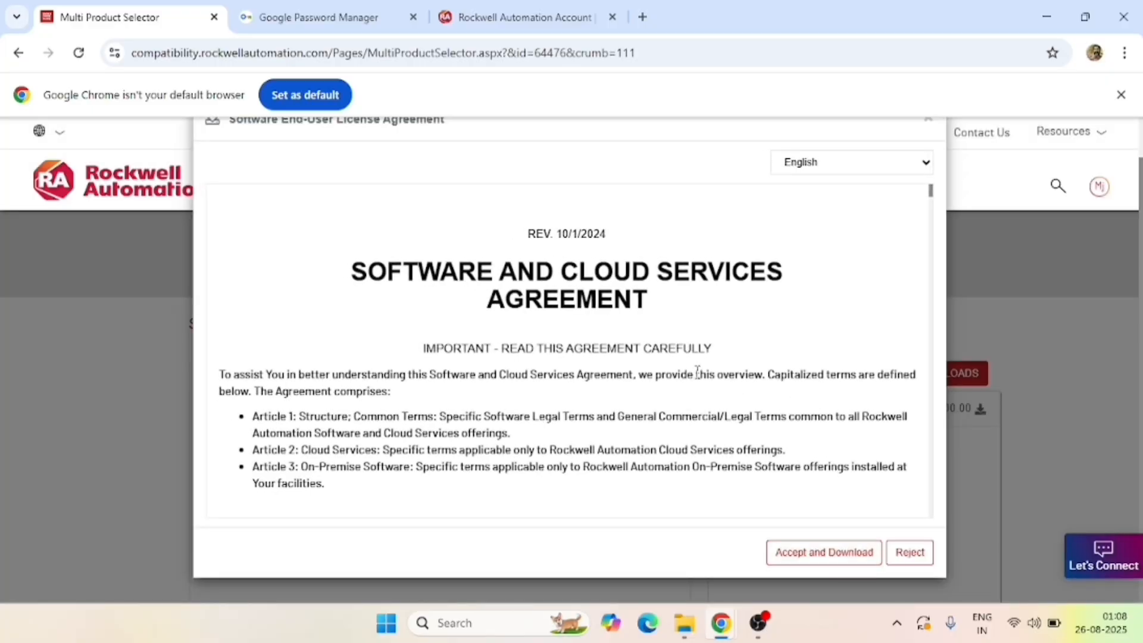
{"action": "scroll", "coordinate": [697, 372], "scroll_direction": "down", "scroll_amount": 4}
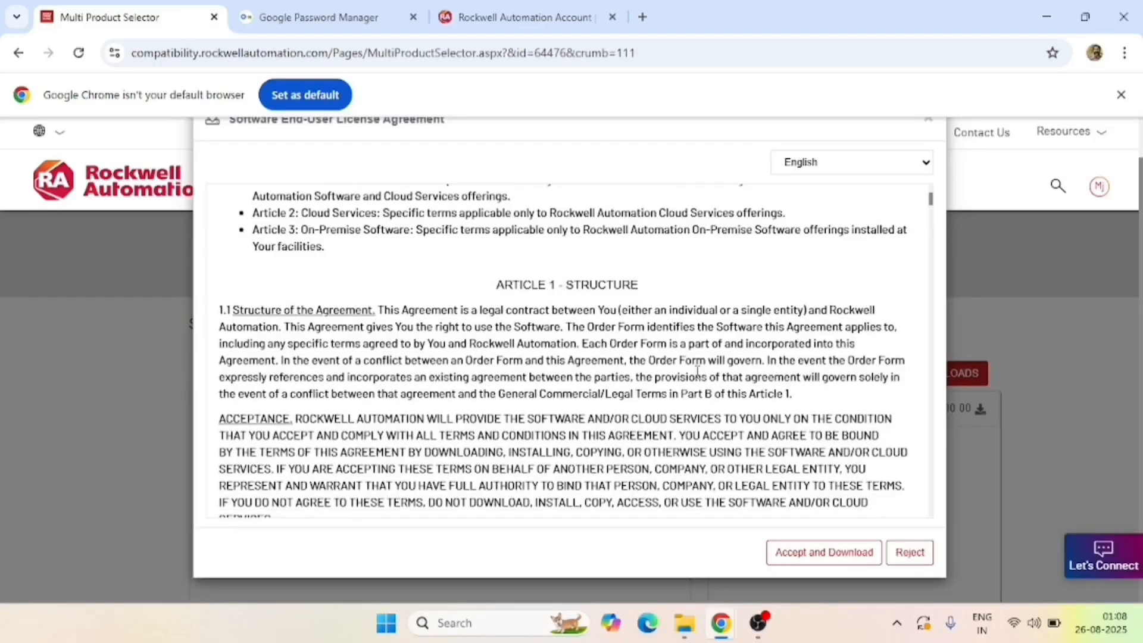
{"action": "scroll", "coordinate": [697, 372], "scroll_direction": "down", "scroll_amount": 15}
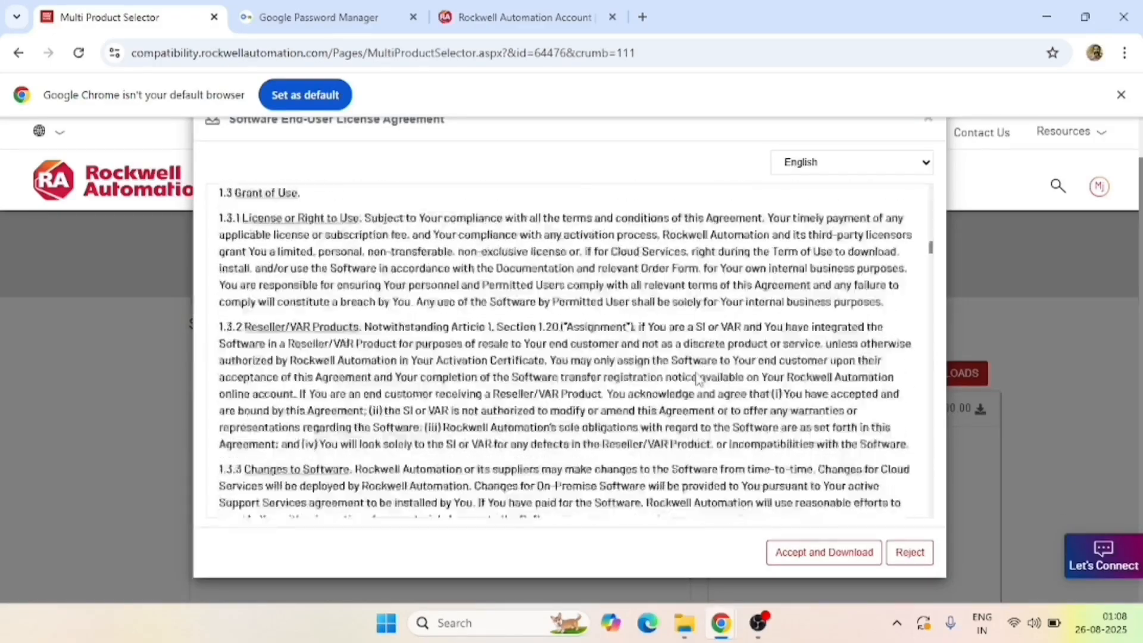
{"action": "scroll", "coordinate": [698, 379], "scroll_direction": "down", "scroll_amount": 15}
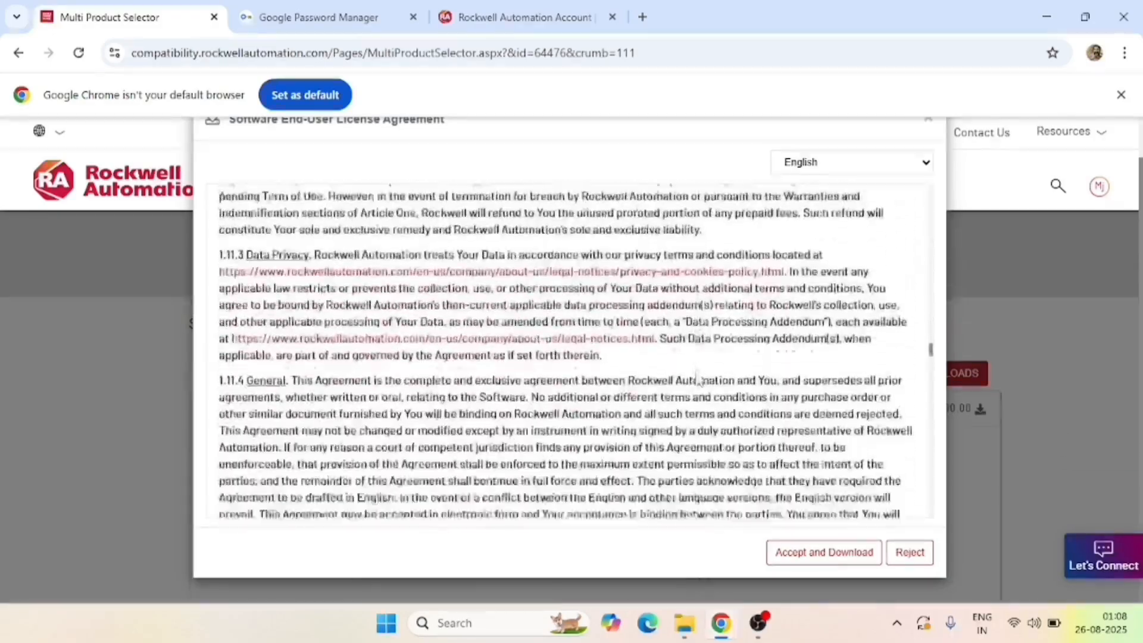
{"action": "scroll", "coordinate": [698, 379], "scroll_direction": "down", "scroll_amount": 15}
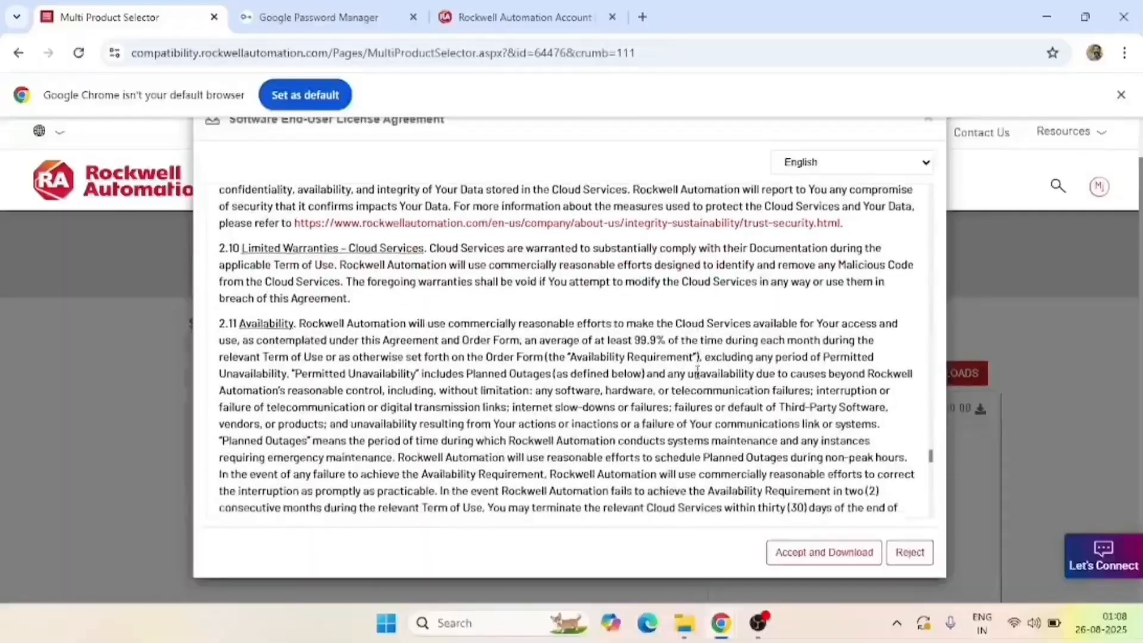
{"action": "scroll", "coordinate": [697, 372], "scroll_direction": "down", "scroll_amount": 15}
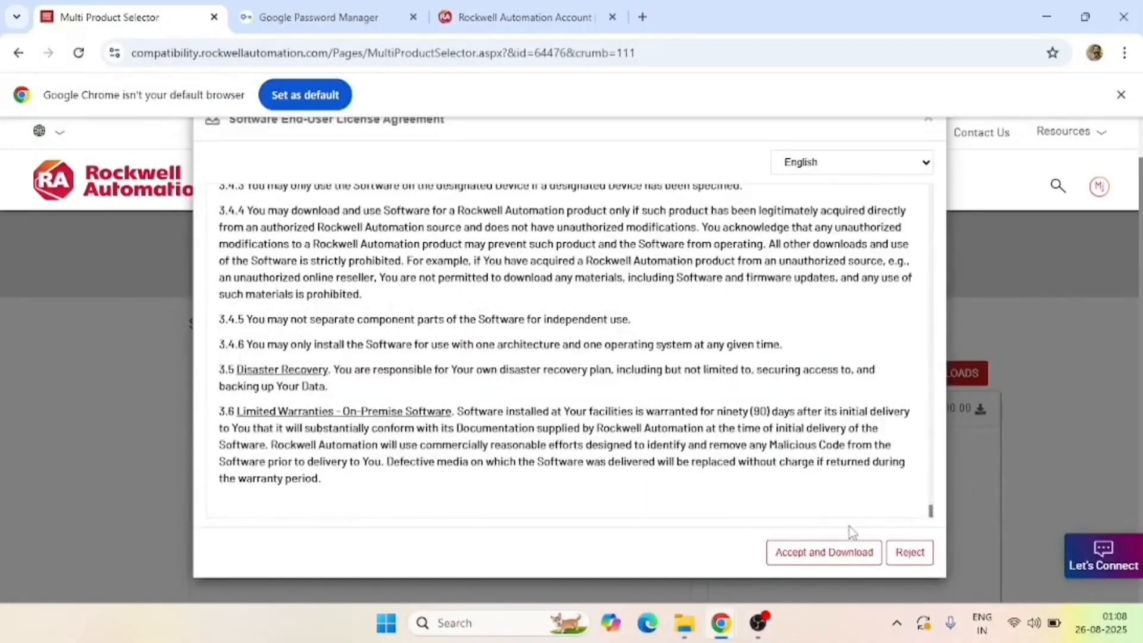
{"action": "left_click", "coordinate": [832, 546]}
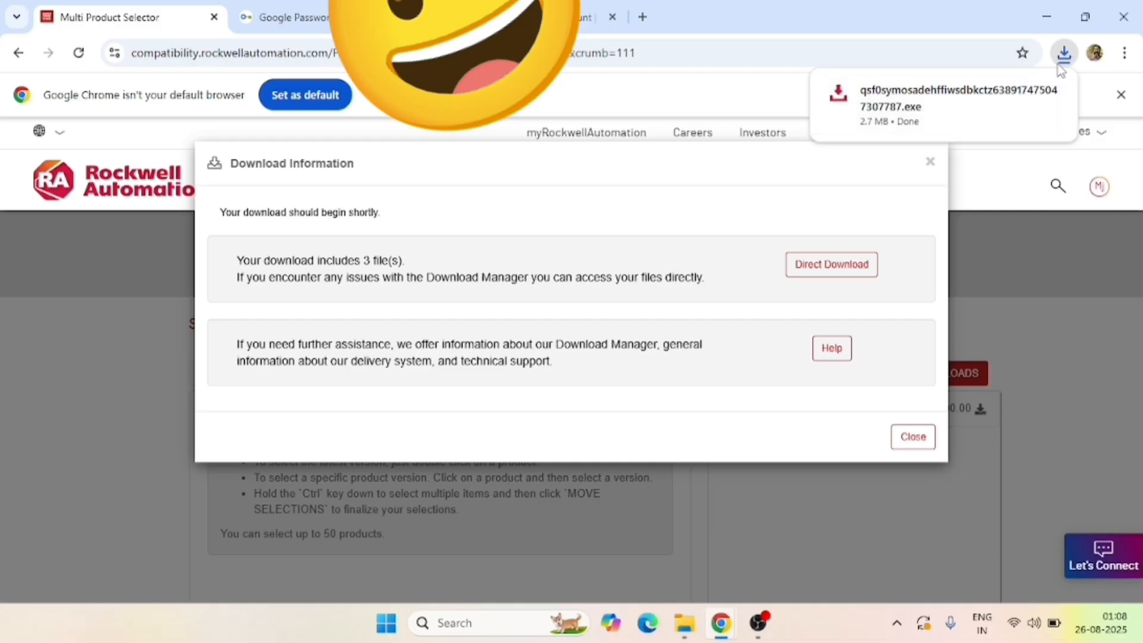
- Look at the downloaded file in its folder, then review the direct download links on the Rockwell page and close them
{"action": "left_click", "coordinate": [1019, 93]}
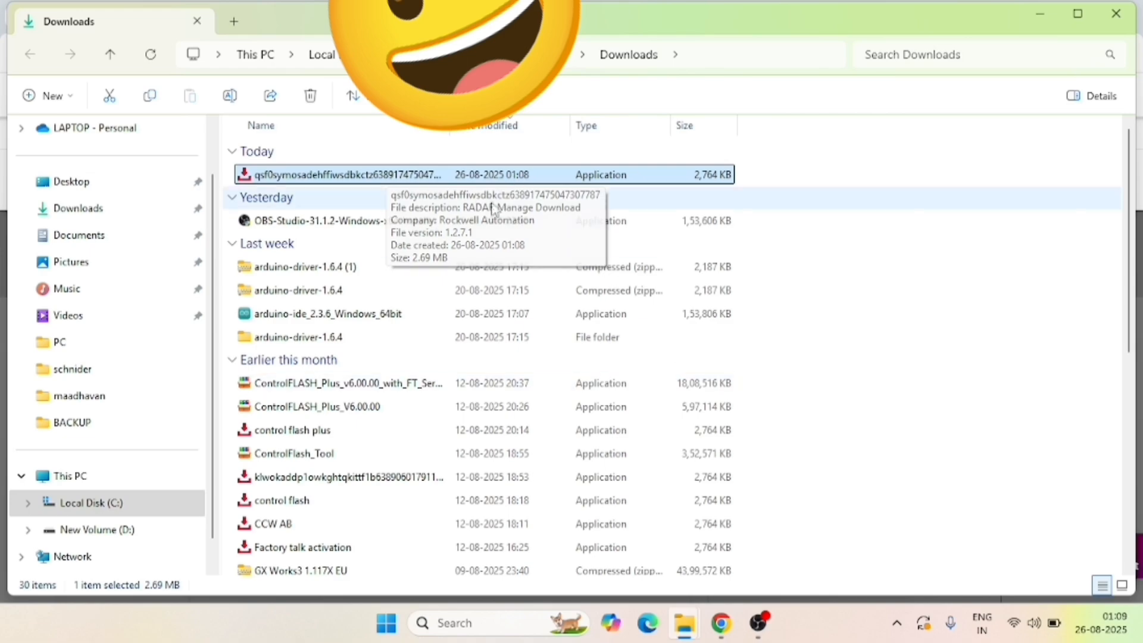
{"action": "mouse_move", "coordinate": [720, 622]}
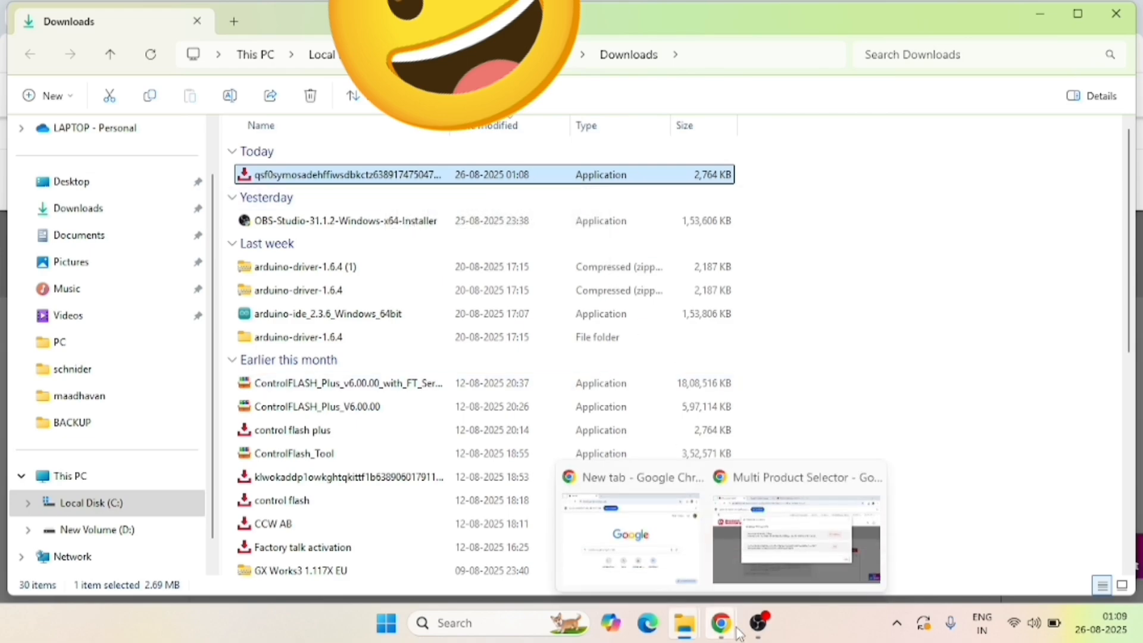
{"action": "left_click", "coordinate": [762, 543]}
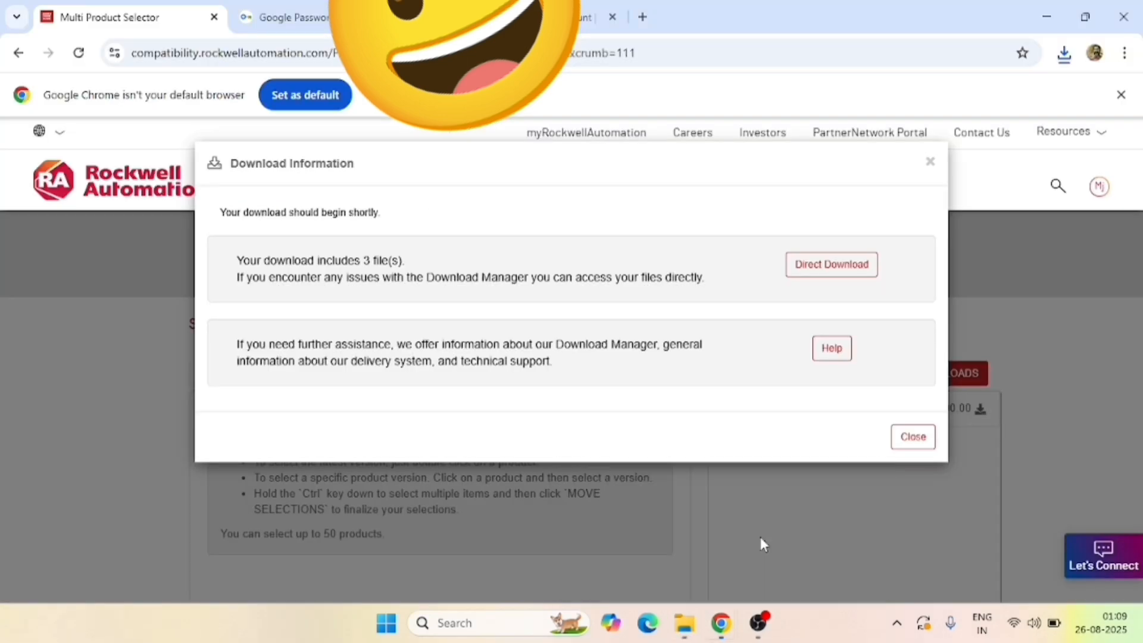
{"action": "left_click", "coordinate": [866, 275]}
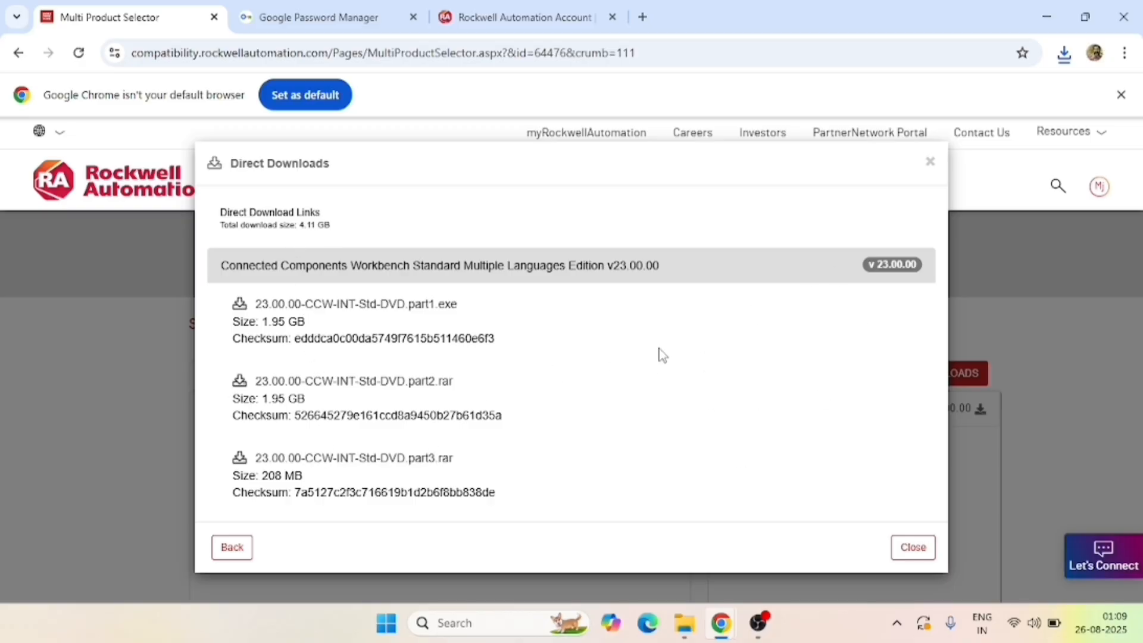
{"action": "left_click", "coordinate": [909, 549]}
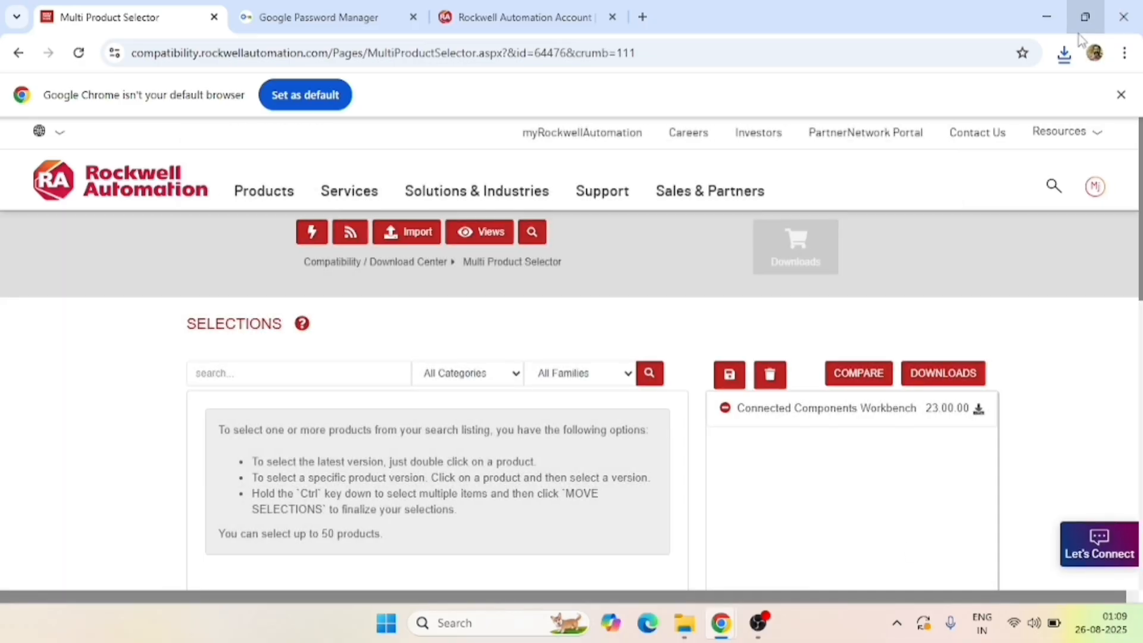
- Locate the downloaded Rockwell download manager executable from the browser's recent downloads and run it from the Downloads folder
{"action": "left_click", "coordinate": [1070, 54]}
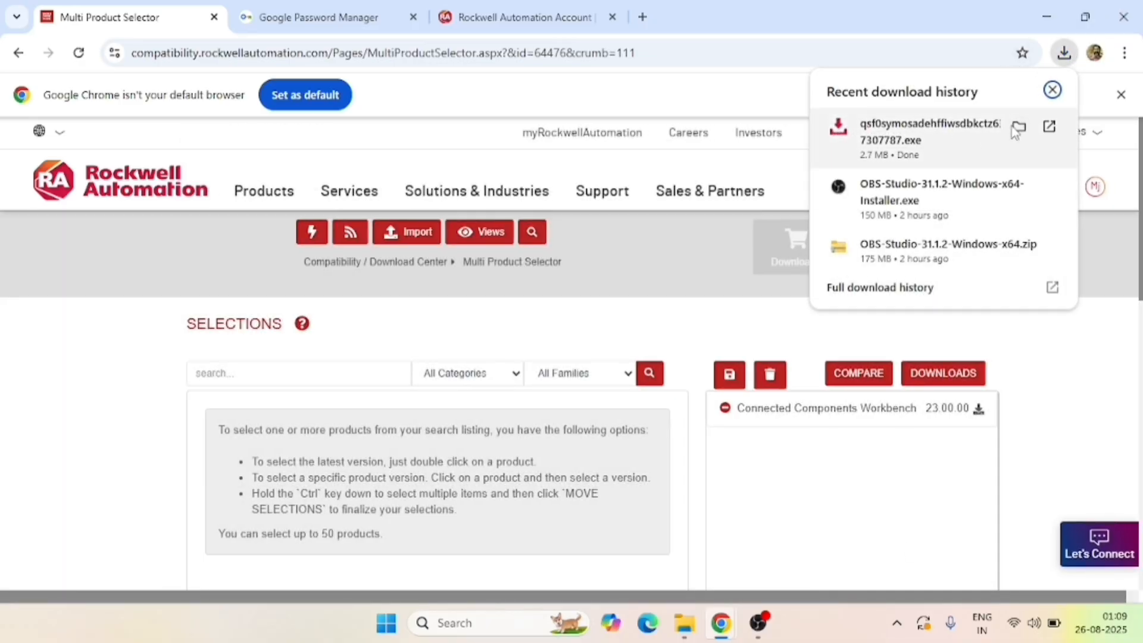
{"action": "left_click", "coordinate": [1019, 127]}
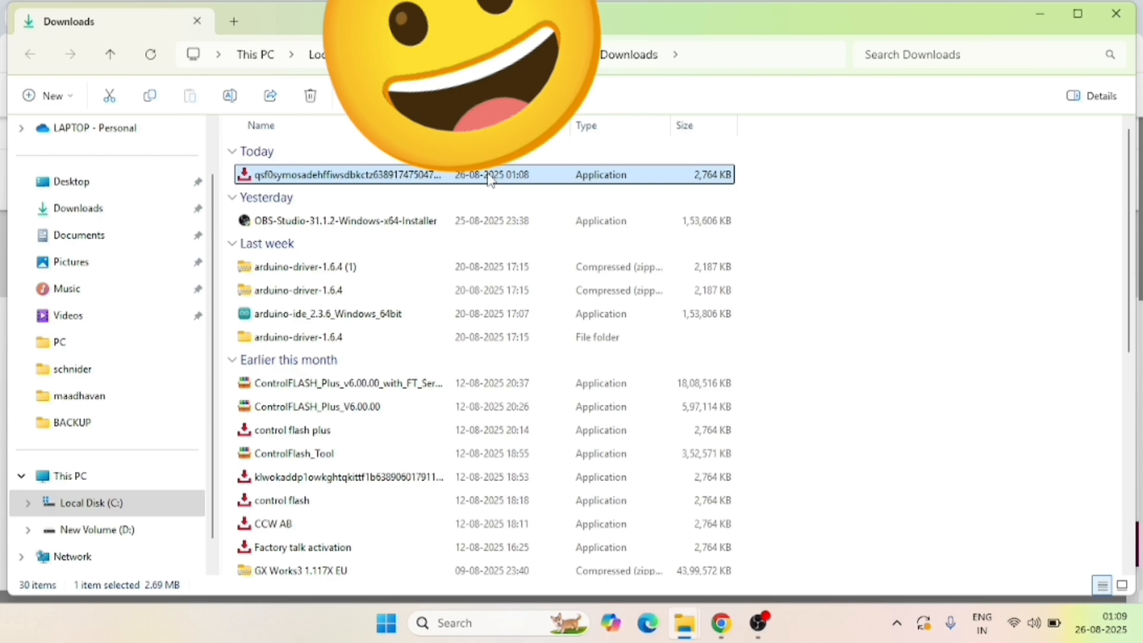
{"action": "mouse_move", "coordinate": [489, 179]}
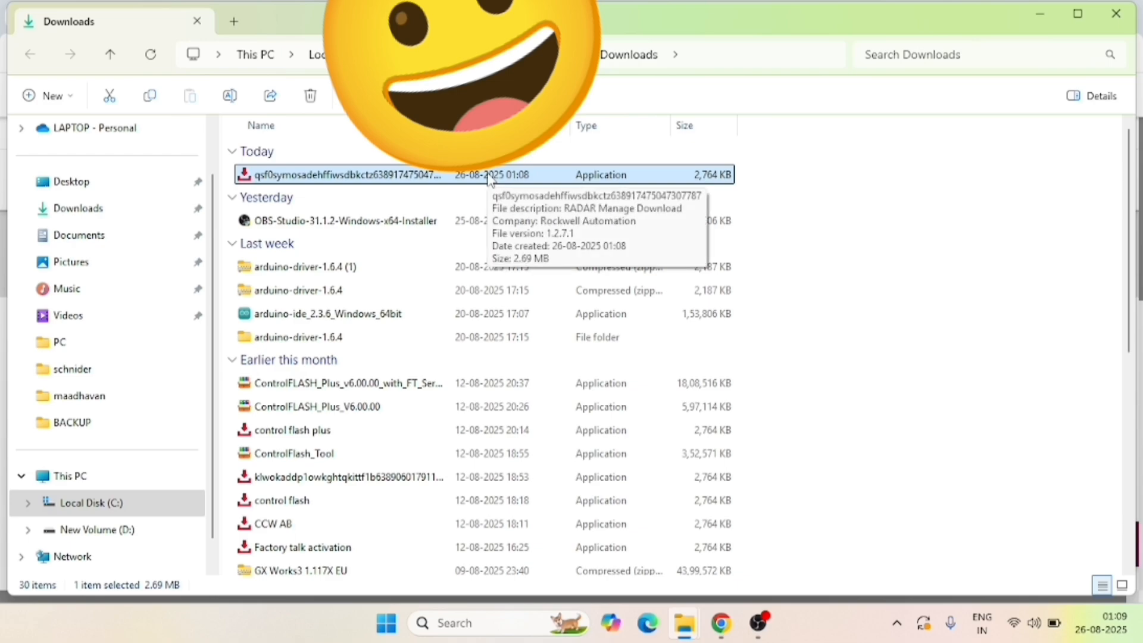
{"action": "double_click", "coordinate": [489, 175]}
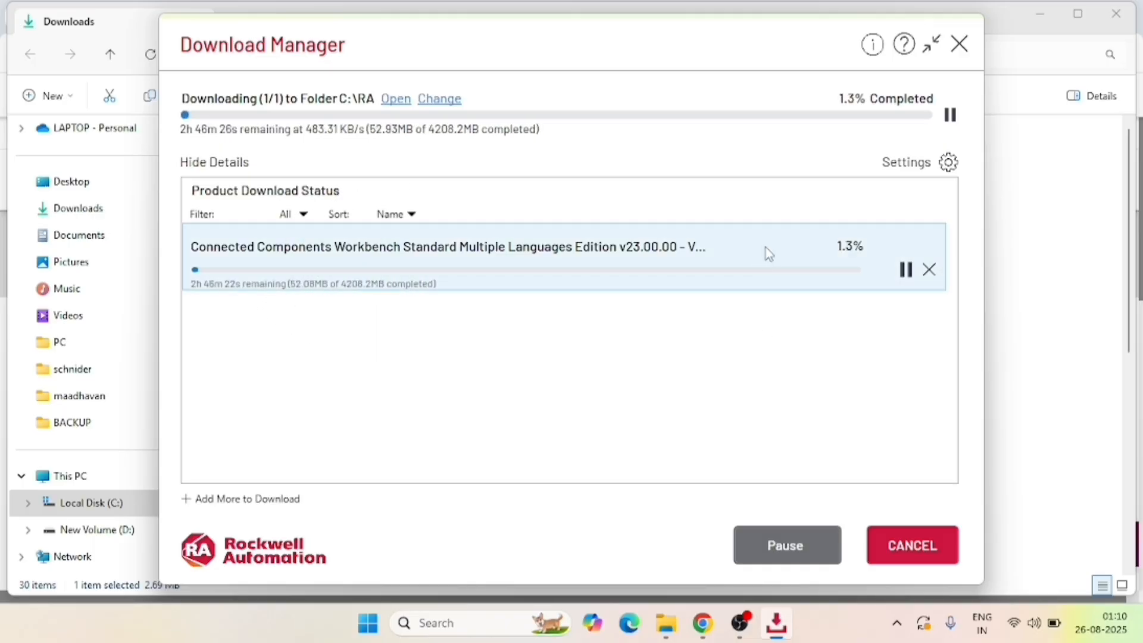
- Pause the Connected Components Workbench download and open its destination folder C:\RA
{"action": "left_click", "coordinate": [906, 272]}
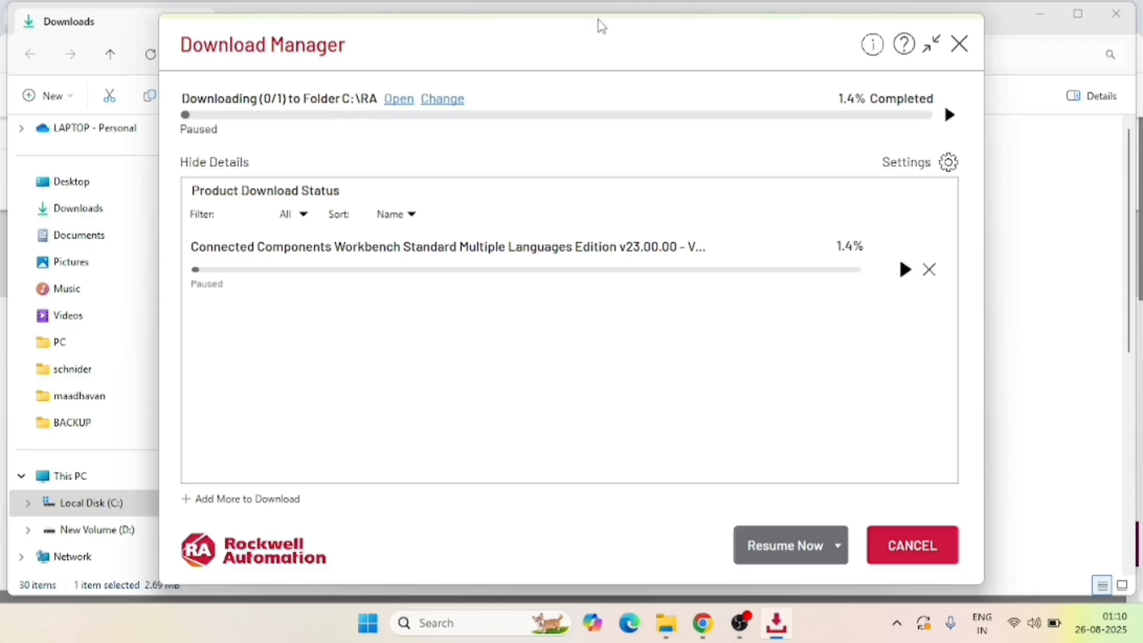
{"action": "left_click", "coordinate": [398, 100]}
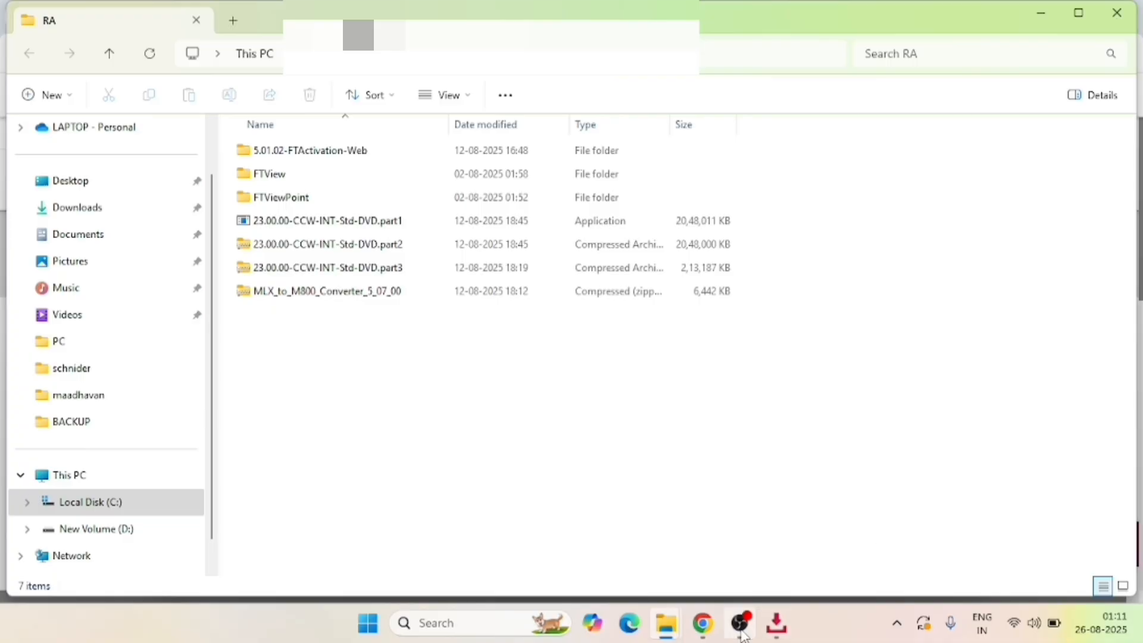
- Switch to the D drive and open the ccw folder inside the AB folder
{"action": "mouse_move", "coordinate": [671, 622]}
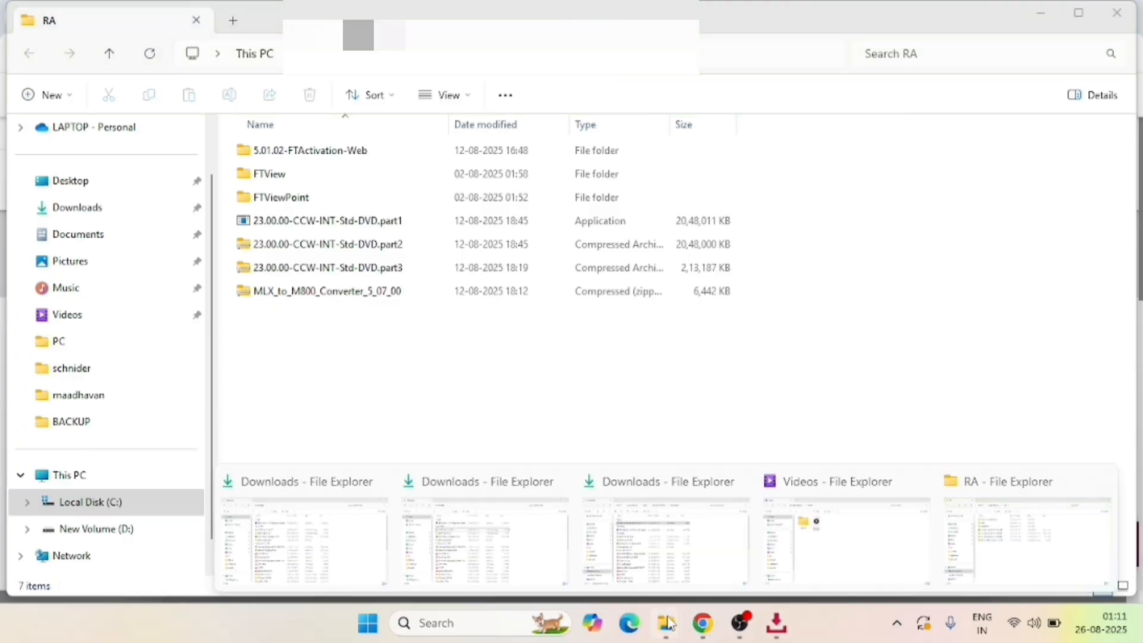
{"action": "double_click", "coordinate": [329, 222]}
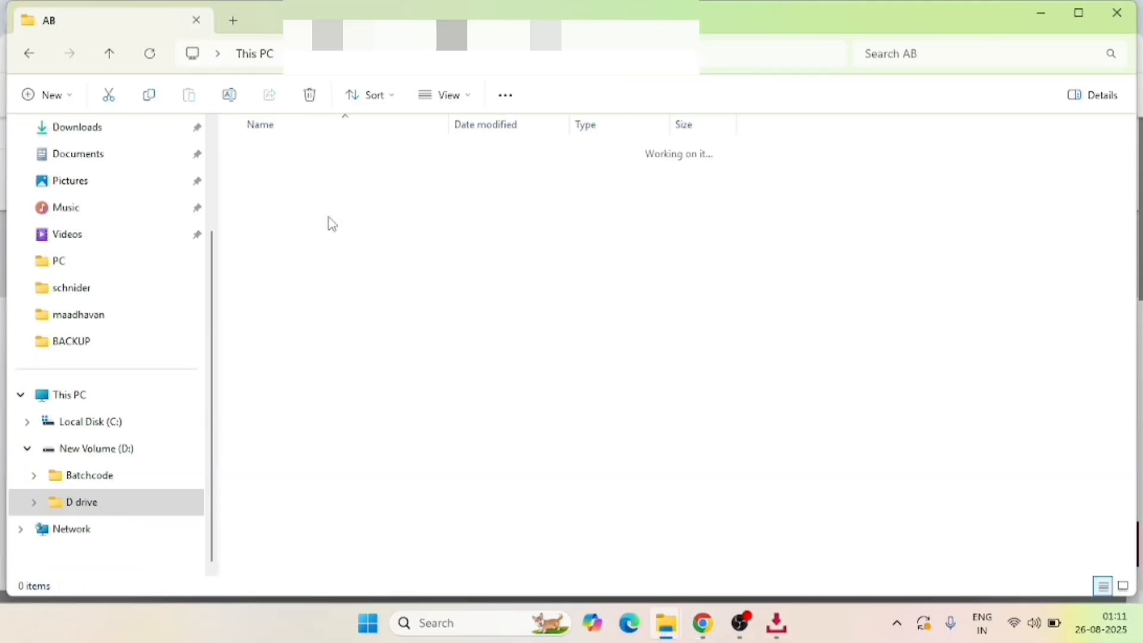
{"action": "double_click", "coordinate": [331, 224]}
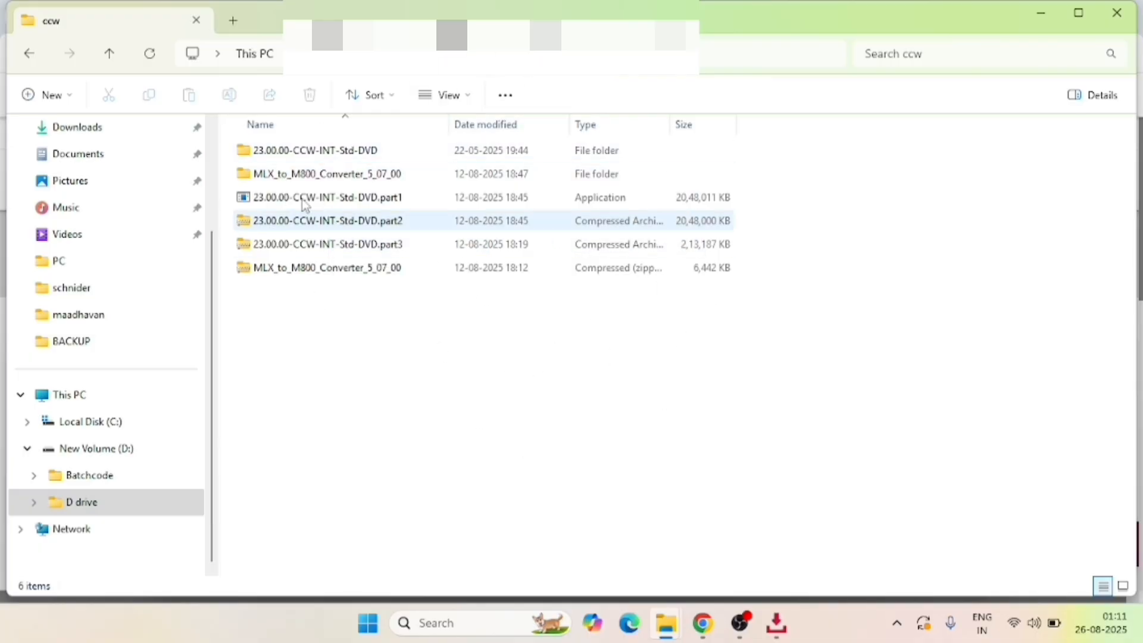
- Try to extract the self-extracting archive 23.00.00-CCW-INT-Std-DVD.part1 into the ccw folder, cancelling at the file replacement prompt
{"action": "left_click", "coordinate": [374, 205]}
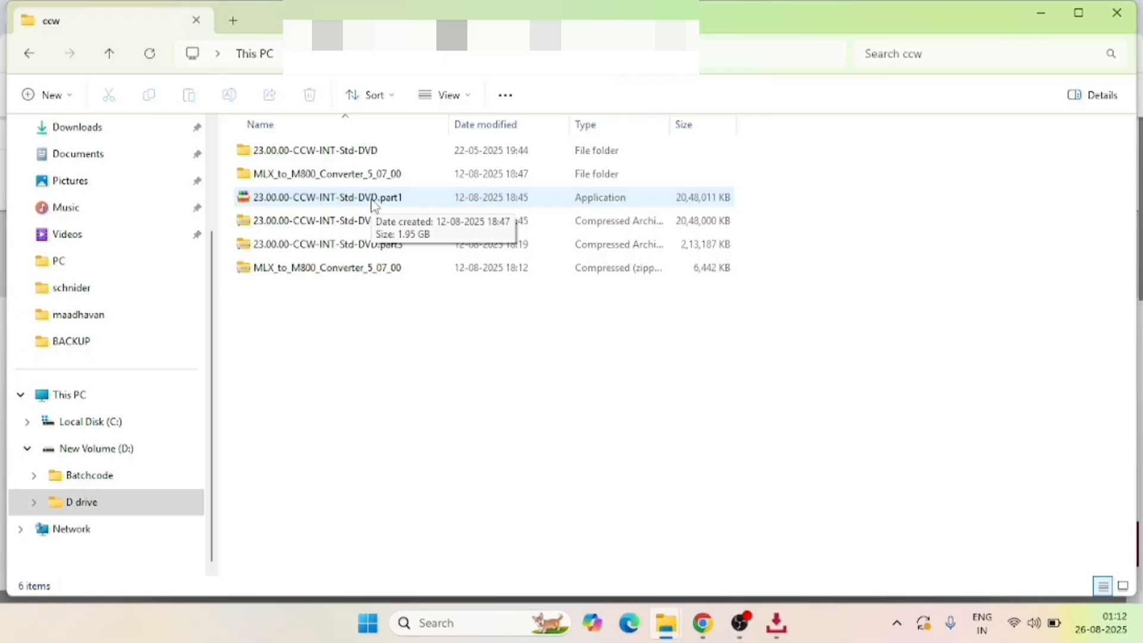
{"action": "double_click", "coordinate": [374, 205]}
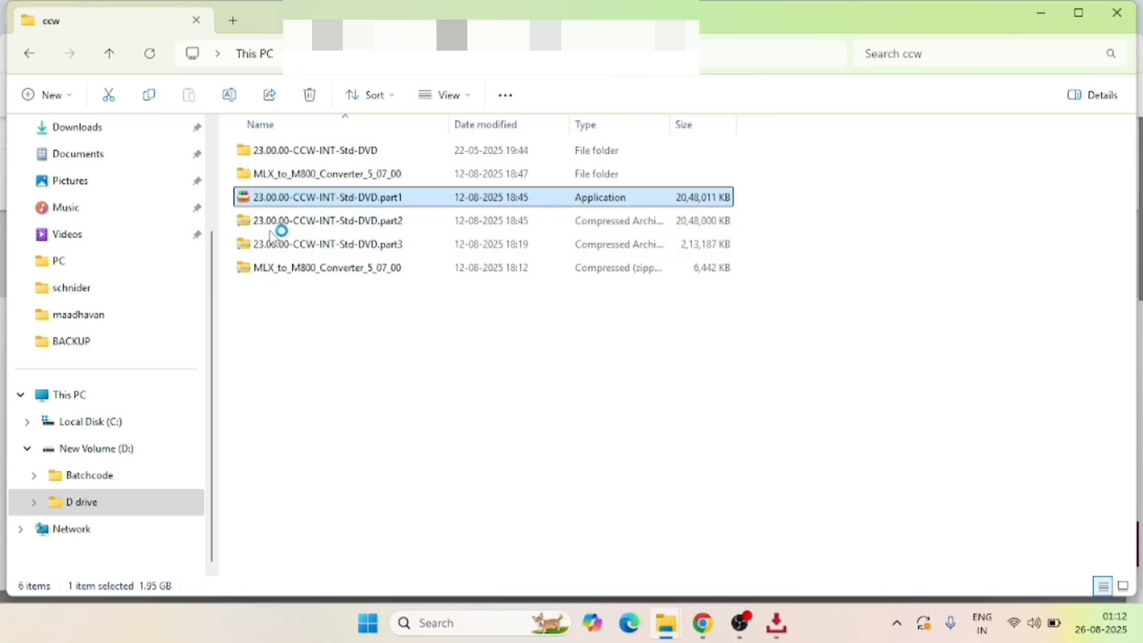
{"action": "left_click", "coordinate": [404, 231]}
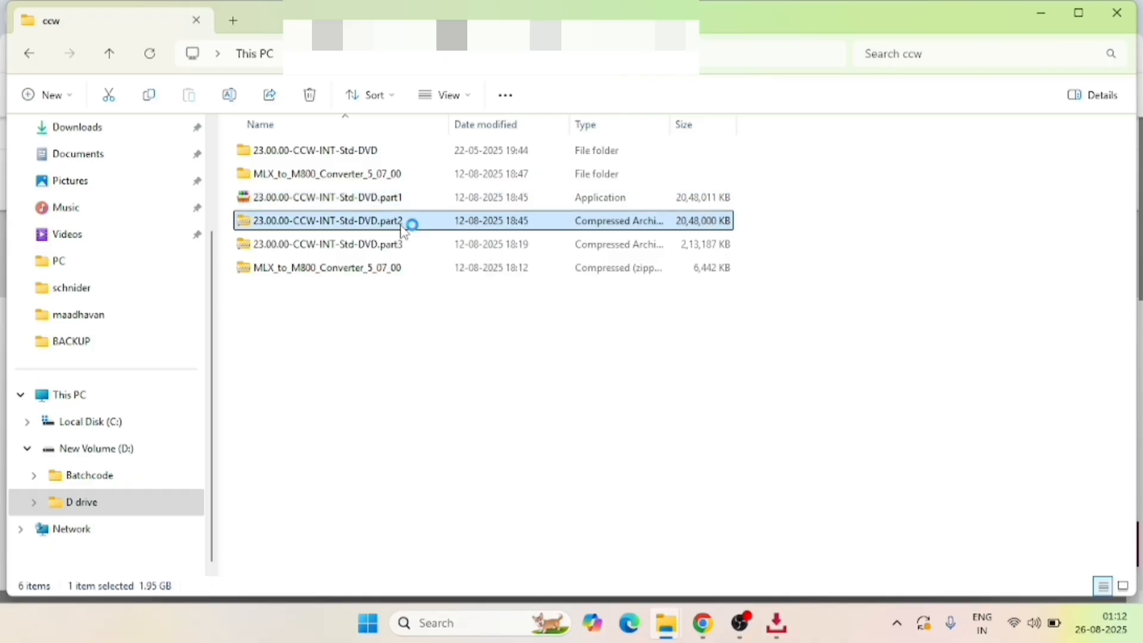
{"action": "right_click", "coordinate": [403, 230]}
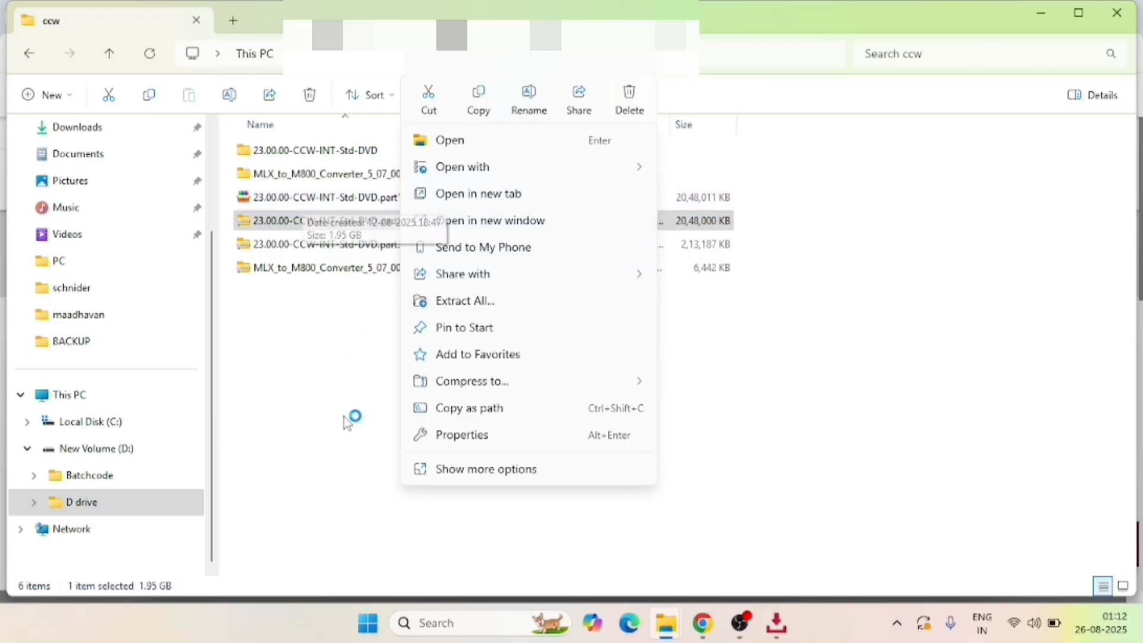
{"action": "left_click", "coordinate": [345, 372]}
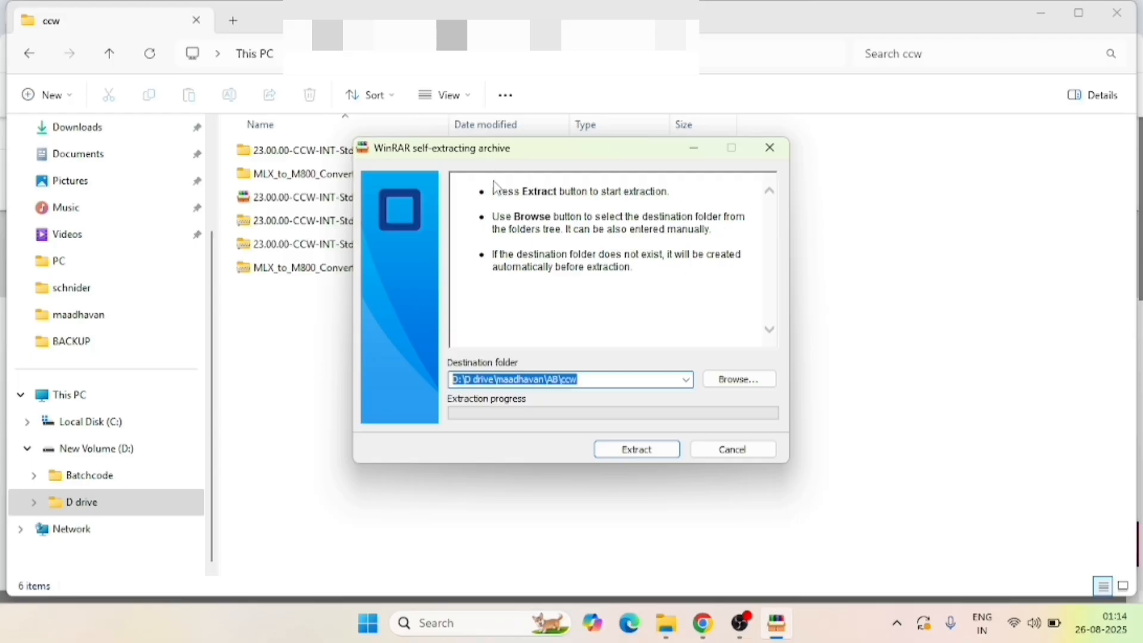
{"action": "left_click", "coordinate": [627, 456]}
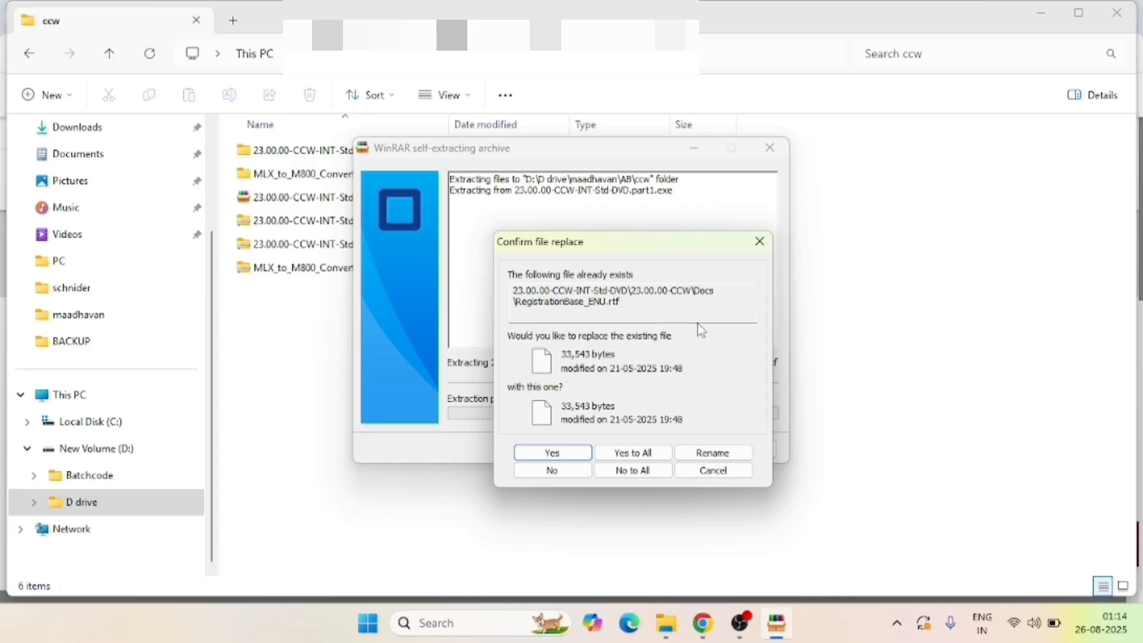
{"action": "left_click", "coordinate": [758, 243]}
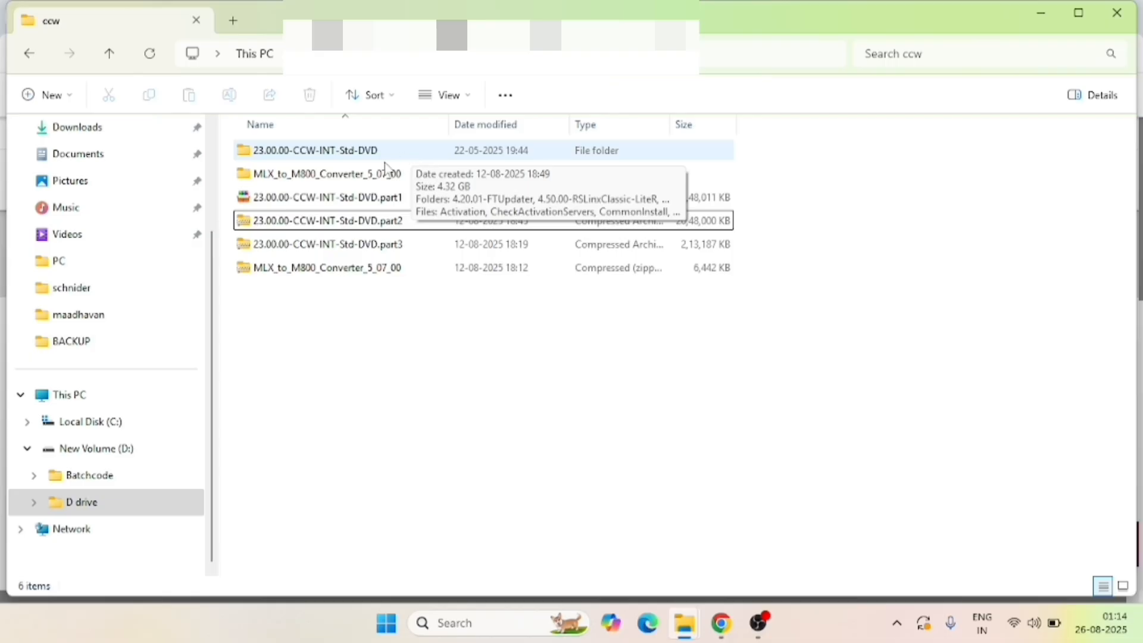
- Open the extracted 23.00.00-CCW-INT-Std-DVD folder and run the Setup application
{"action": "double_click", "coordinate": [344, 152]}
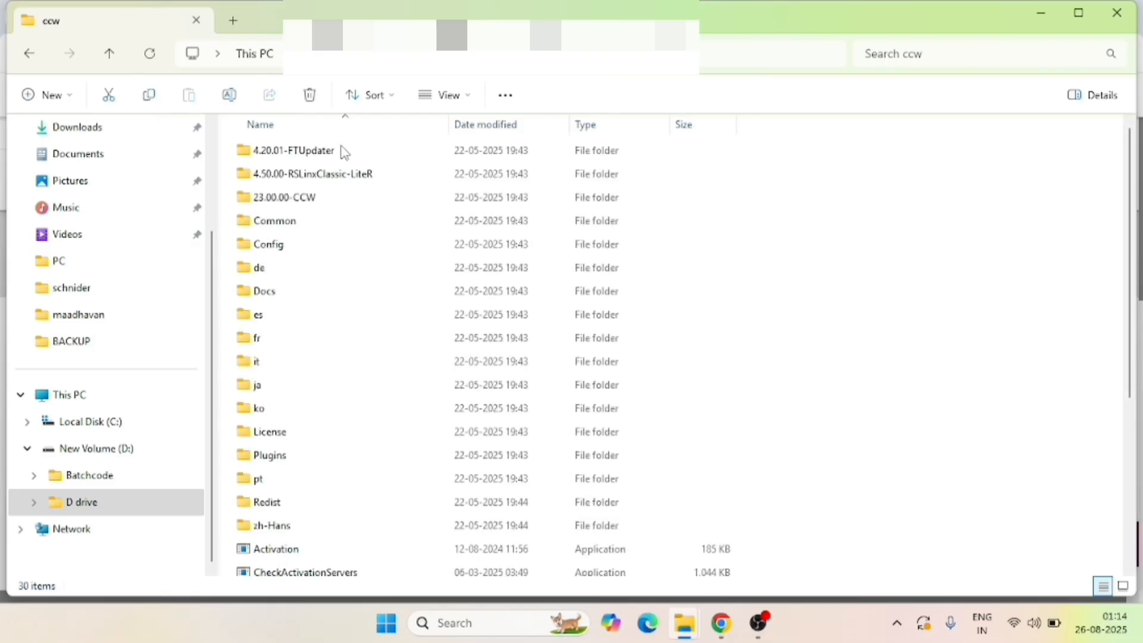
{"action": "scroll", "coordinate": [349, 431], "scroll_direction": "down", "scroll_amount": 4}
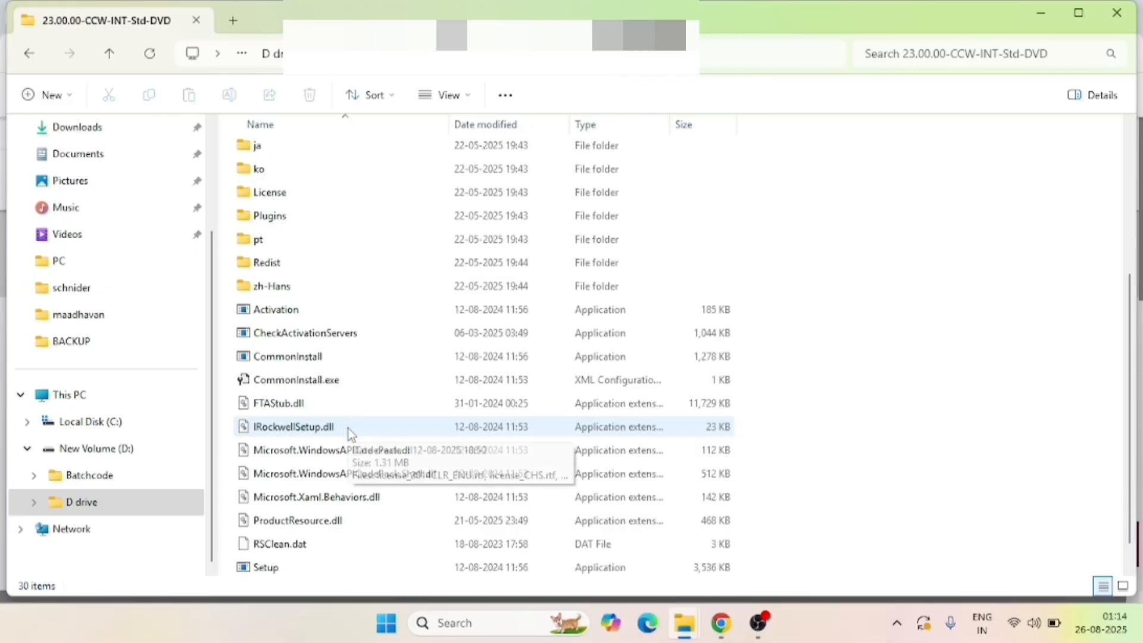
{"action": "scroll", "coordinate": [349, 431], "scroll_direction": "down", "scroll_amount": 1}
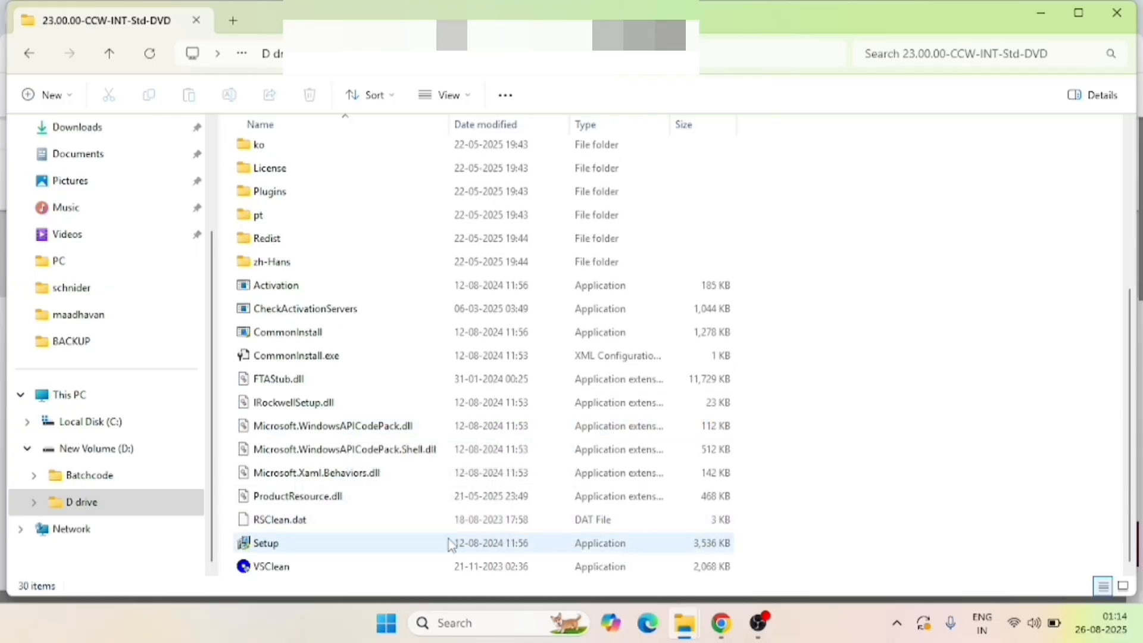
{"action": "double_click", "coordinate": [422, 543]}
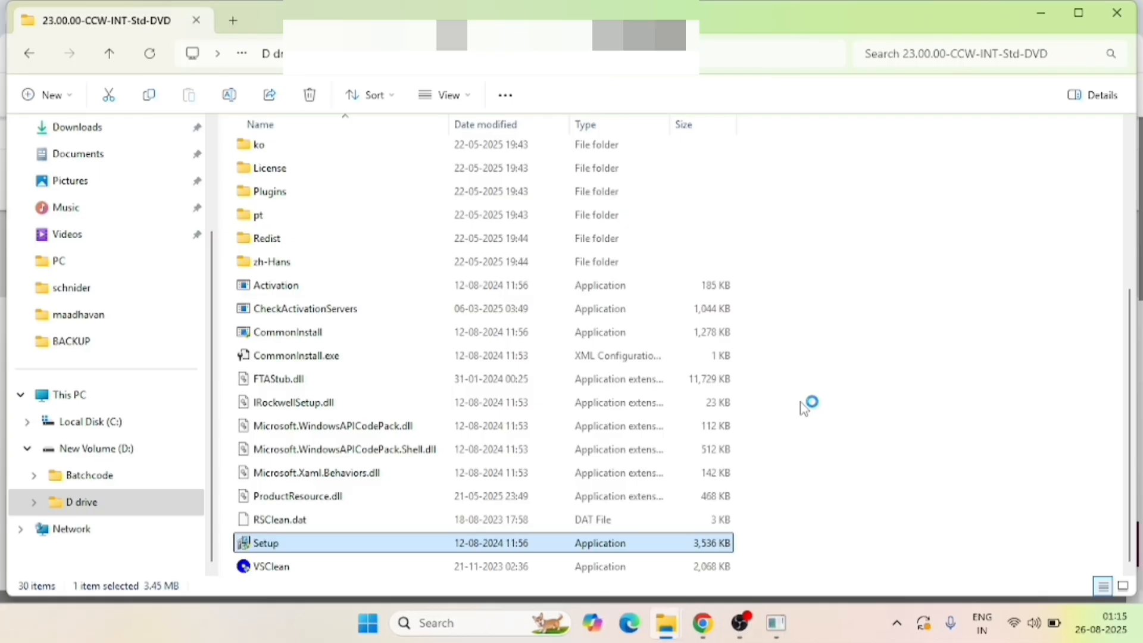
- Bring the Connected Components Workbench setup window forward and continue past the UDC Add-On Profile update notice
{"action": "mouse_move", "coordinate": [778, 634]}
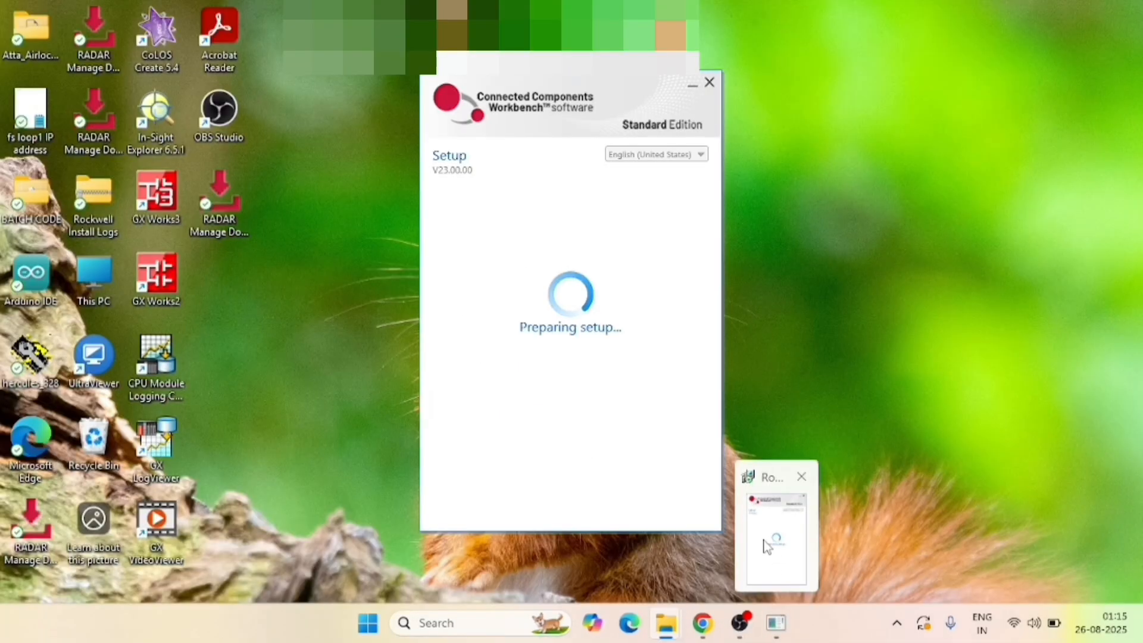
{"action": "left_click", "coordinate": [767, 545]}
{"action": "left_click", "coordinate": [770, 618]}
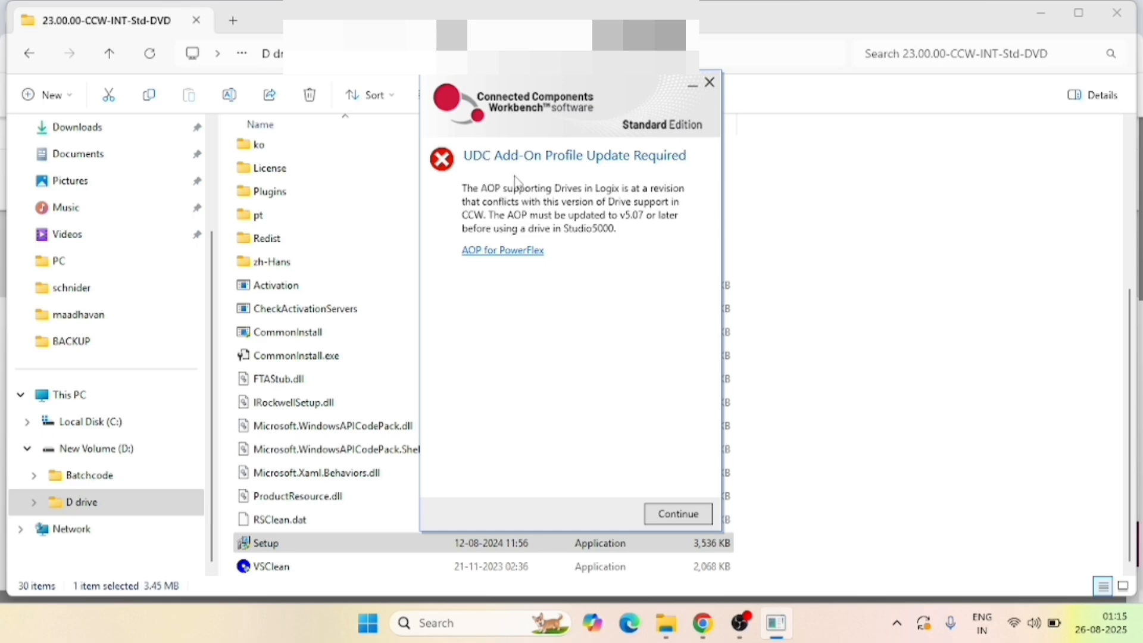
{"action": "left_click", "coordinate": [678, 514]}
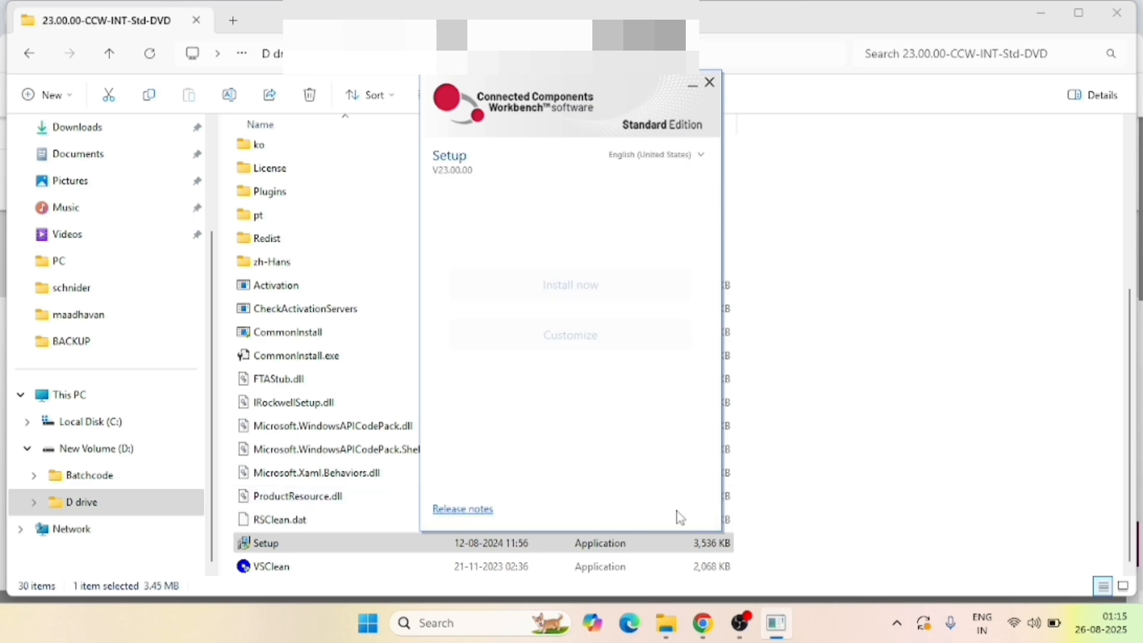
- Start the Connected Components Workbench installation with the default options and accept all the end user license agreements
{"action": "left_click", "coordinate": [582, 292]}
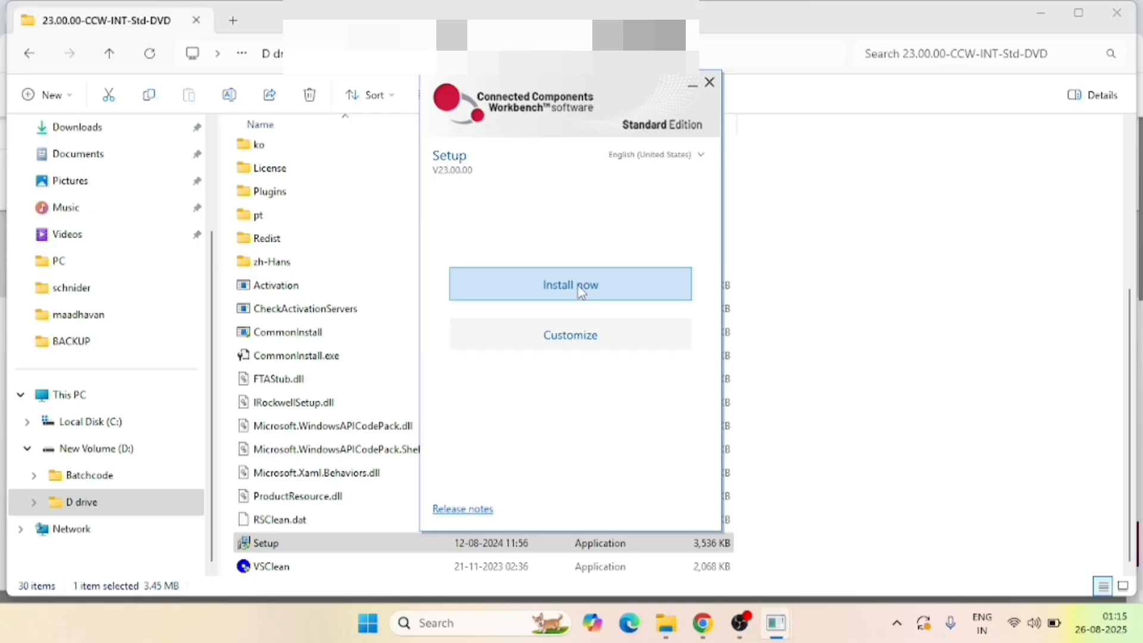
{"action": "scroll", "coordinate": [541, 381], "scroll_direction": "down", "scroll_amount": 2}
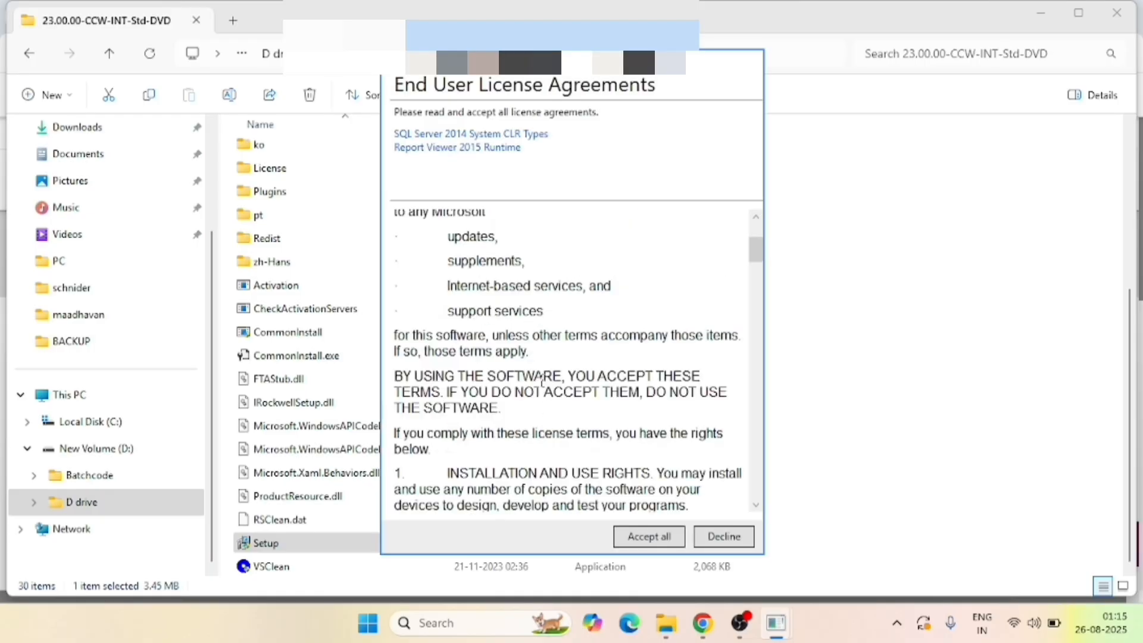
{"action": "scroll", "coordinate": [540, 381], "scroll_direction": "down", "scroll_amount": 3}
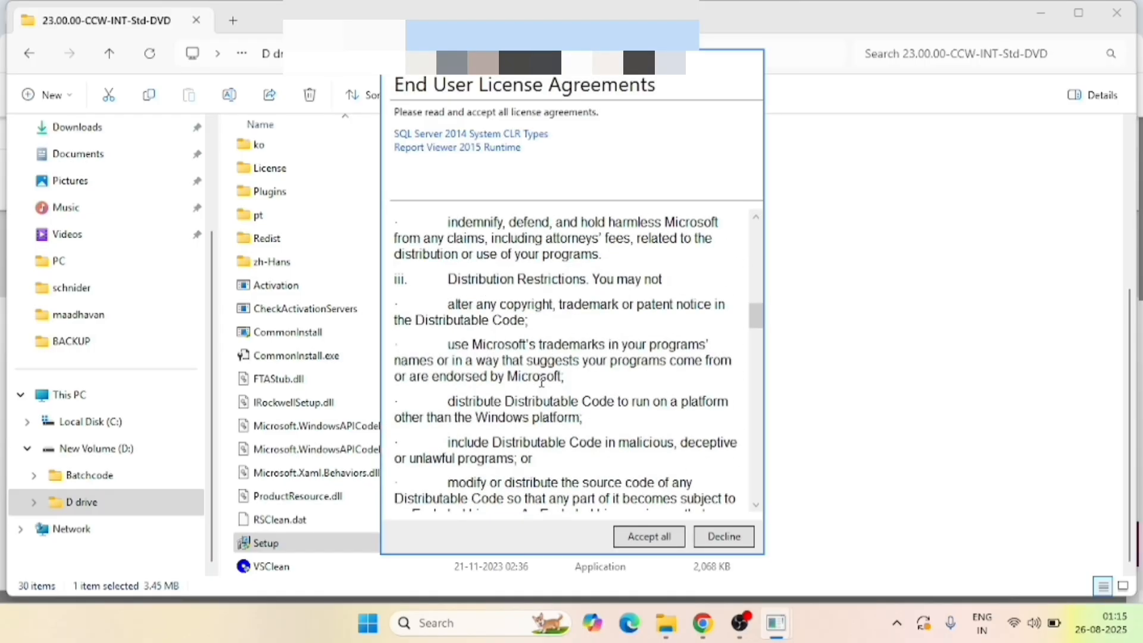
{"action": "left_click", "coordinate": [649, 544]}
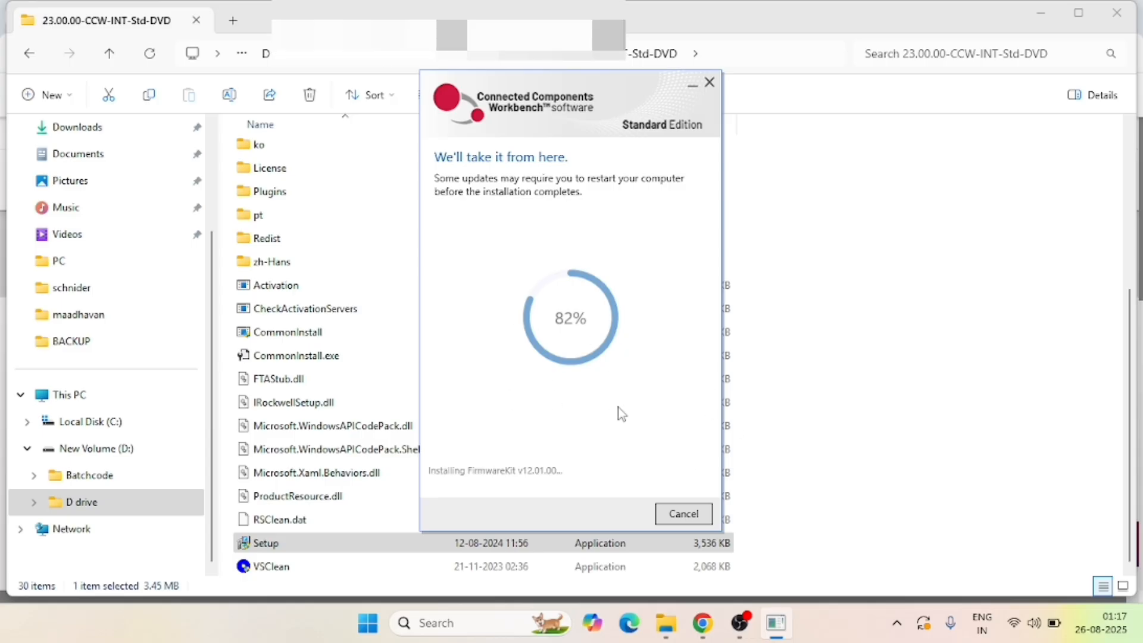
- Exit the running Connected Components Workbench installation and postpone the computer restart
{"action": "left_click", "coordinate": [681, 518]}
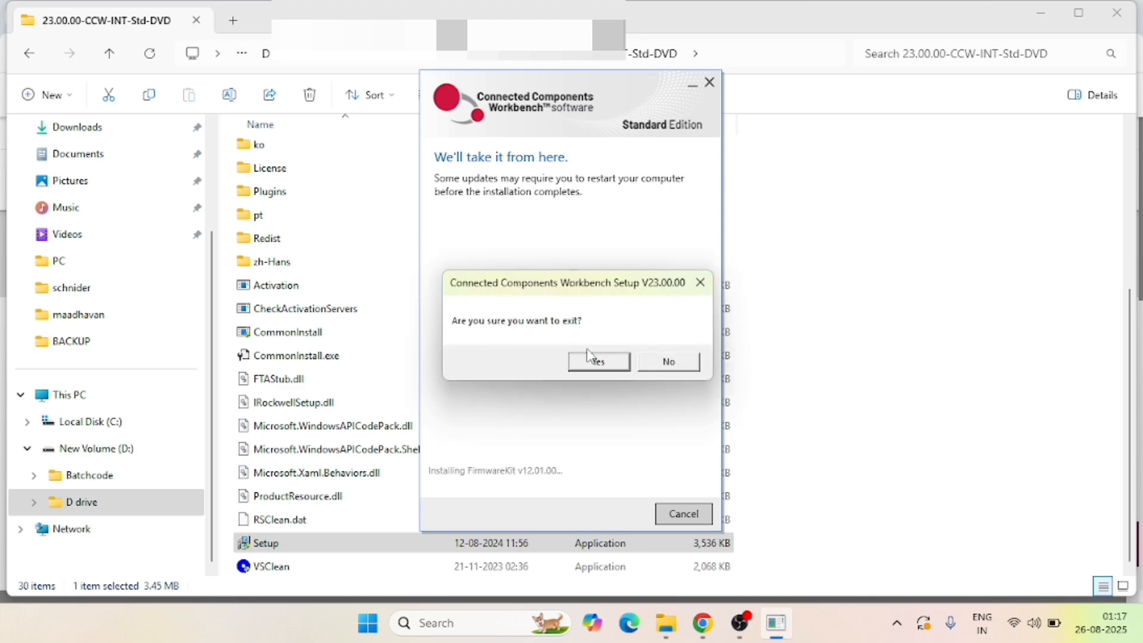
{"action": "left_click", "coordinate": [667, 364]}
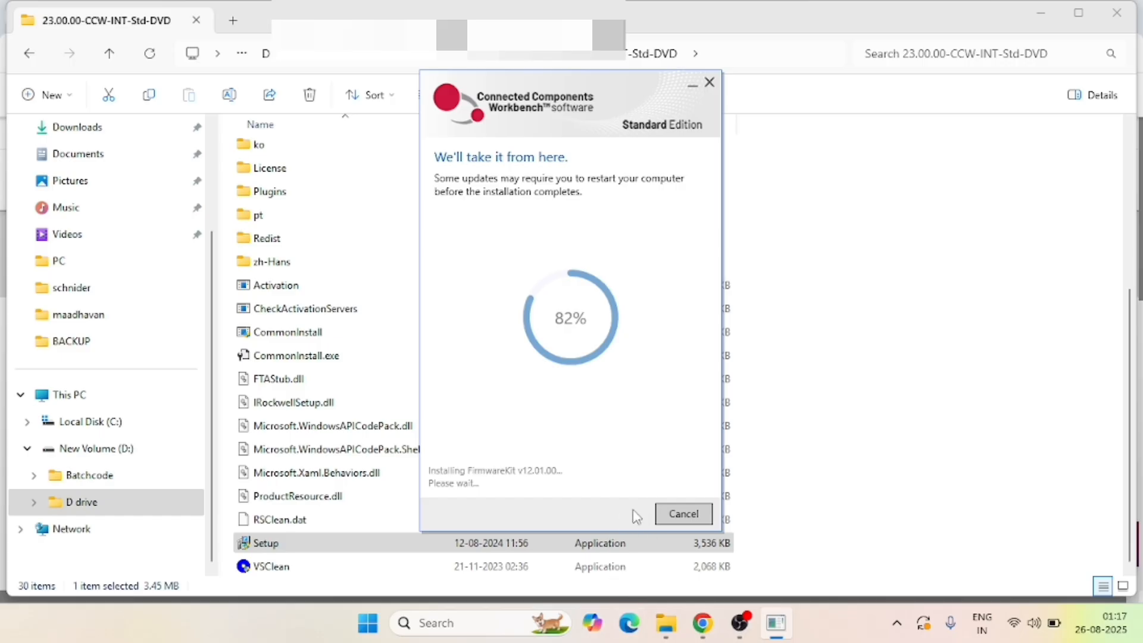
{"action": "left_click", "coordinate": [709, 83]}
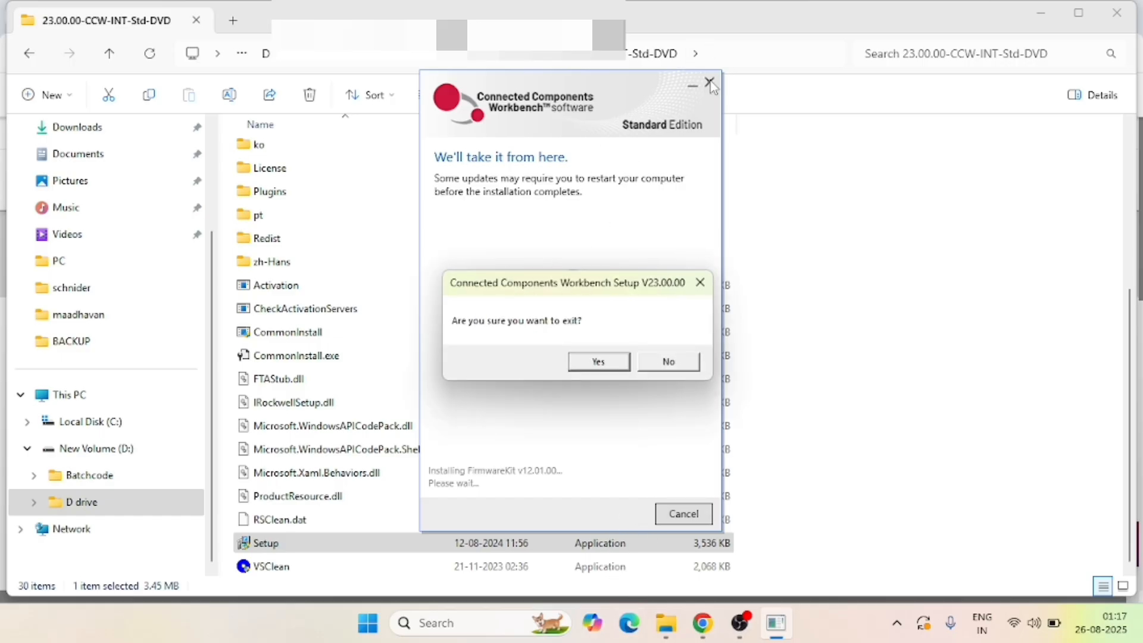
{"action": "left_click", "coordinate": [610, 364]}
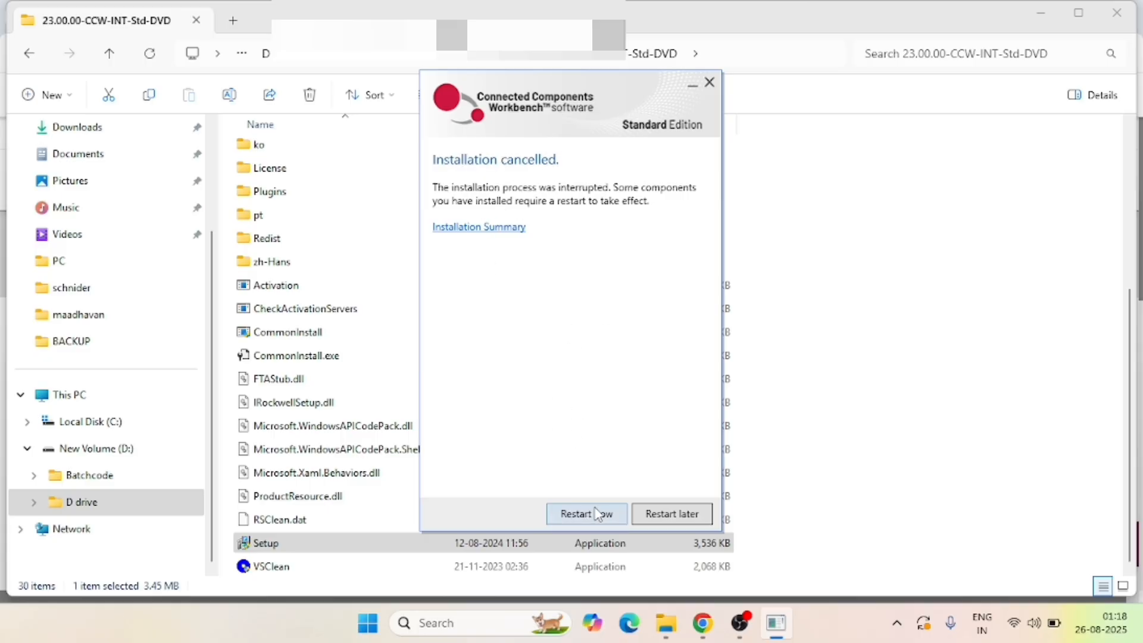
{"action": "left_click", "coordinate": [678, 513]}
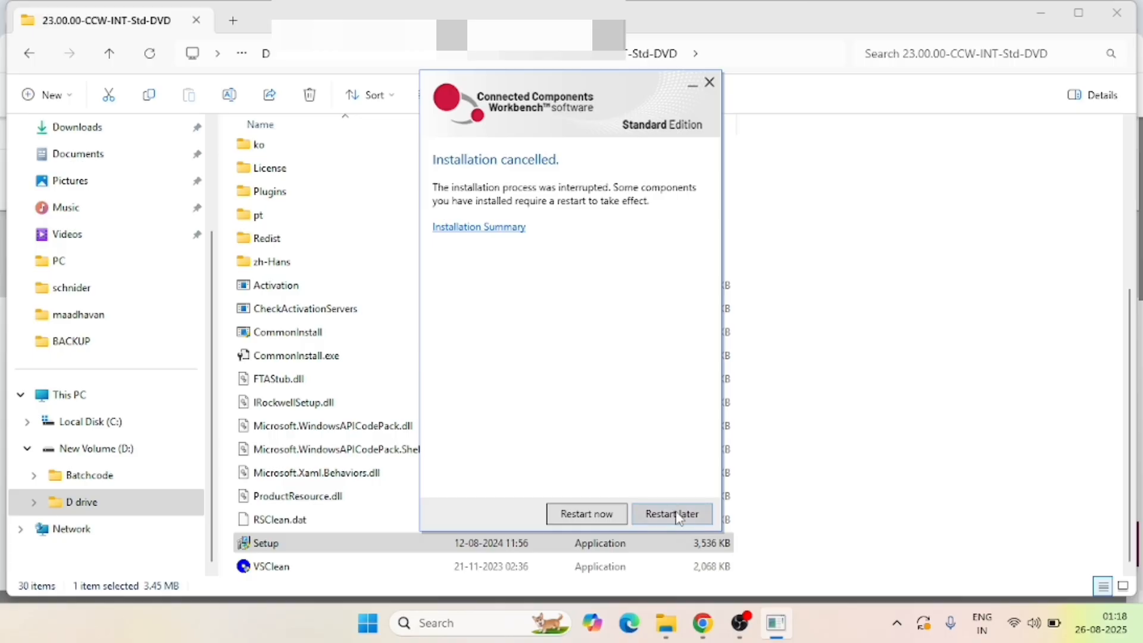
- Search Windows for ccw, launch Connected Components Workbench and minimize the File Explorer window behind it
{"action": "left_click", "coordinate": [467, 625]}
{"action": "type", "text": "cc"}
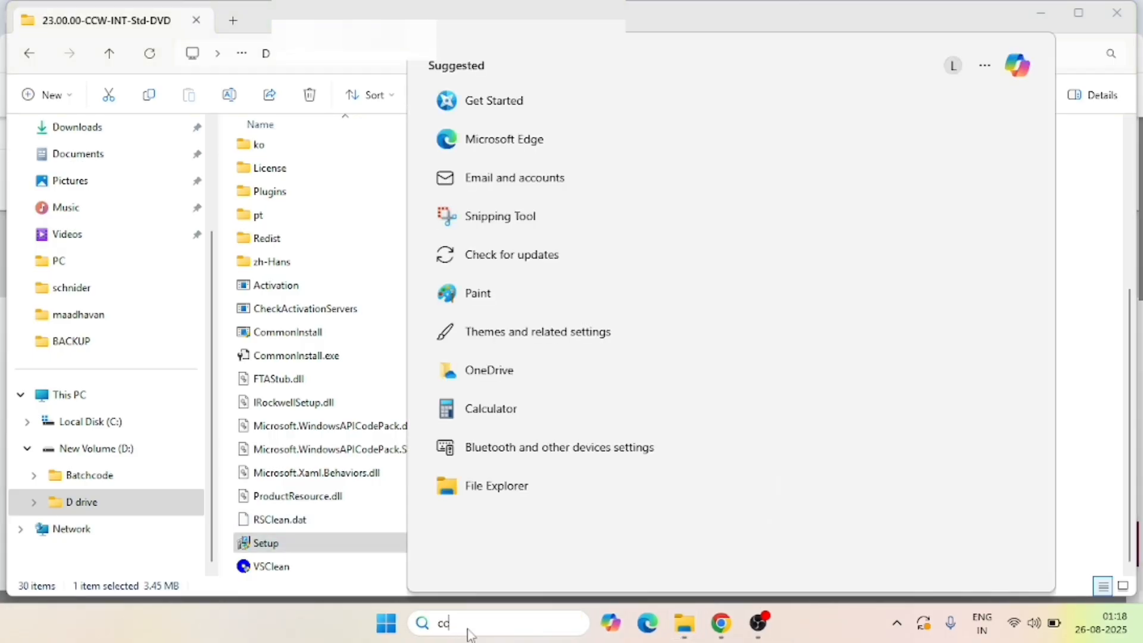
{"action": "type", "text": "w"}
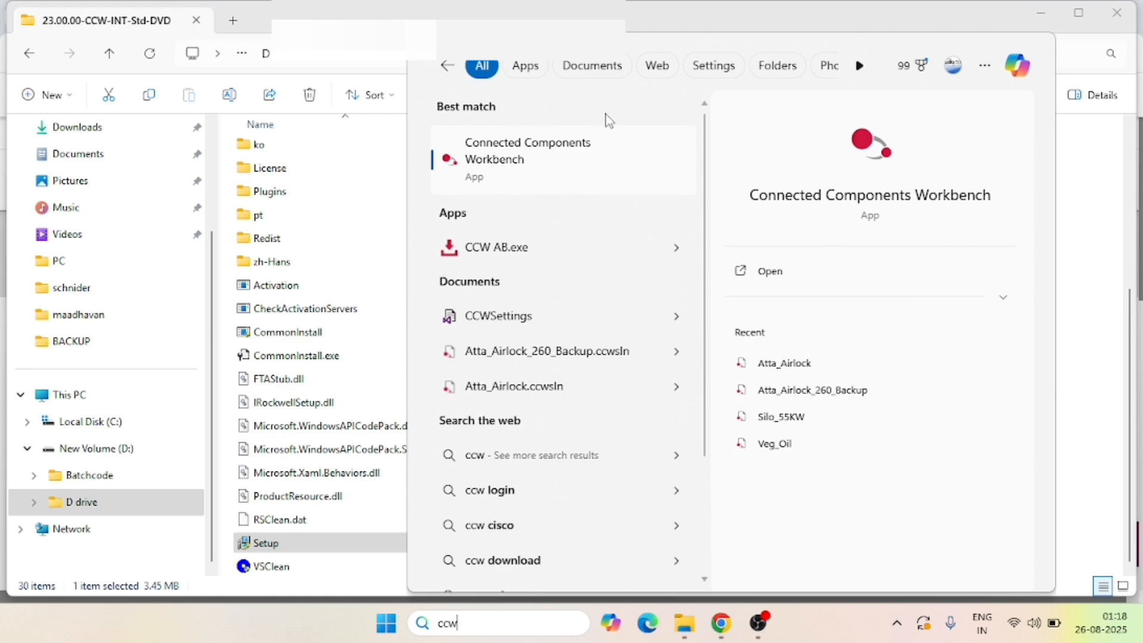
{"action": "left_click", "coordinate": [574, 149]}
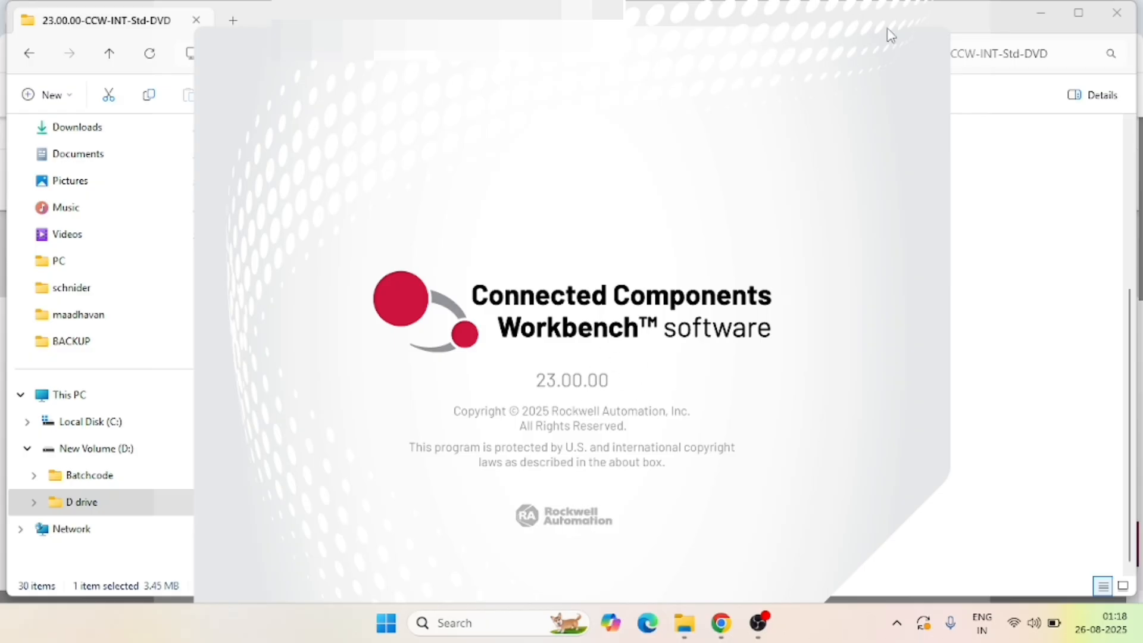
{"action": "left_click", "coordinate": [1041, 19]}
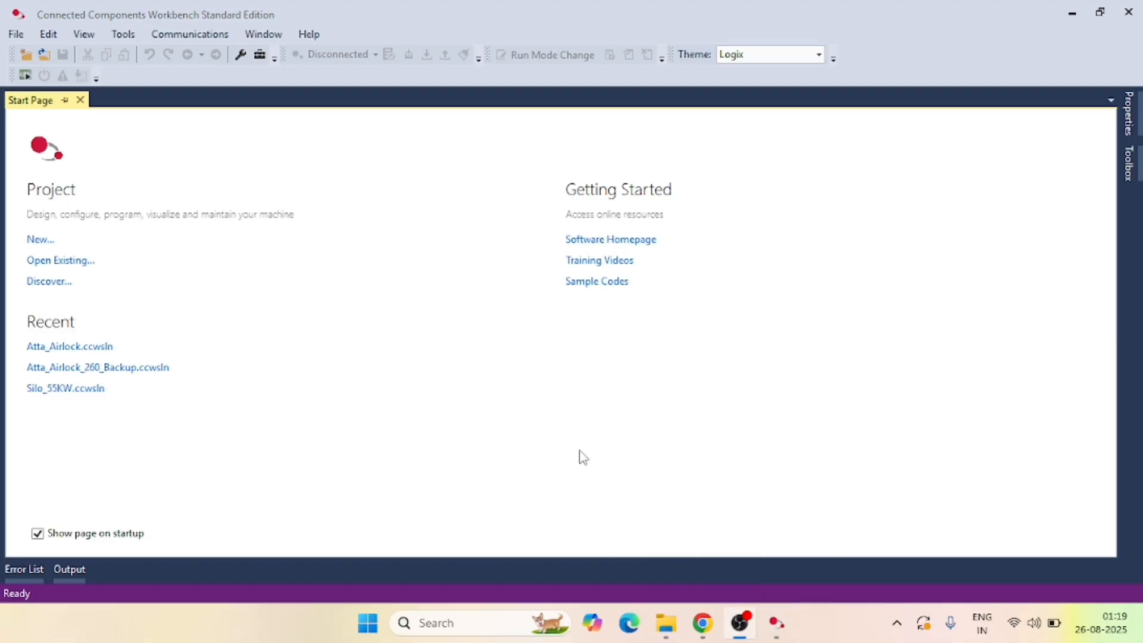
{"action": "left_click", "coordinate": [966, 330]}
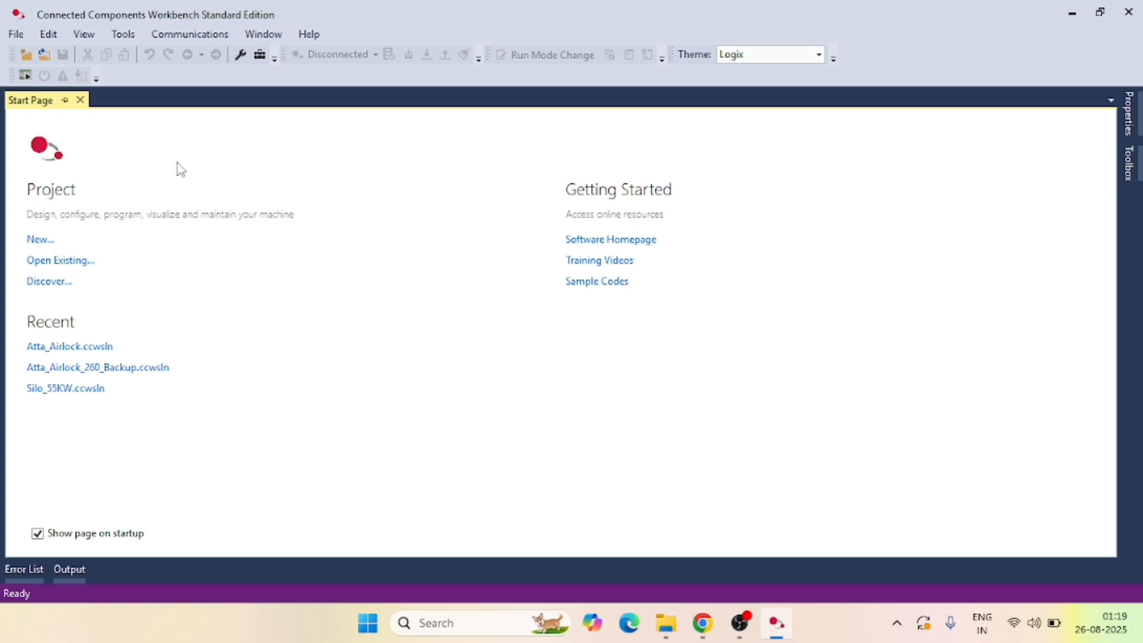
- Create a new project named Project1 in the Desktop folder, with Add Device on Create enabled
{"action": "left_click", "coordinate": [37, 241]}
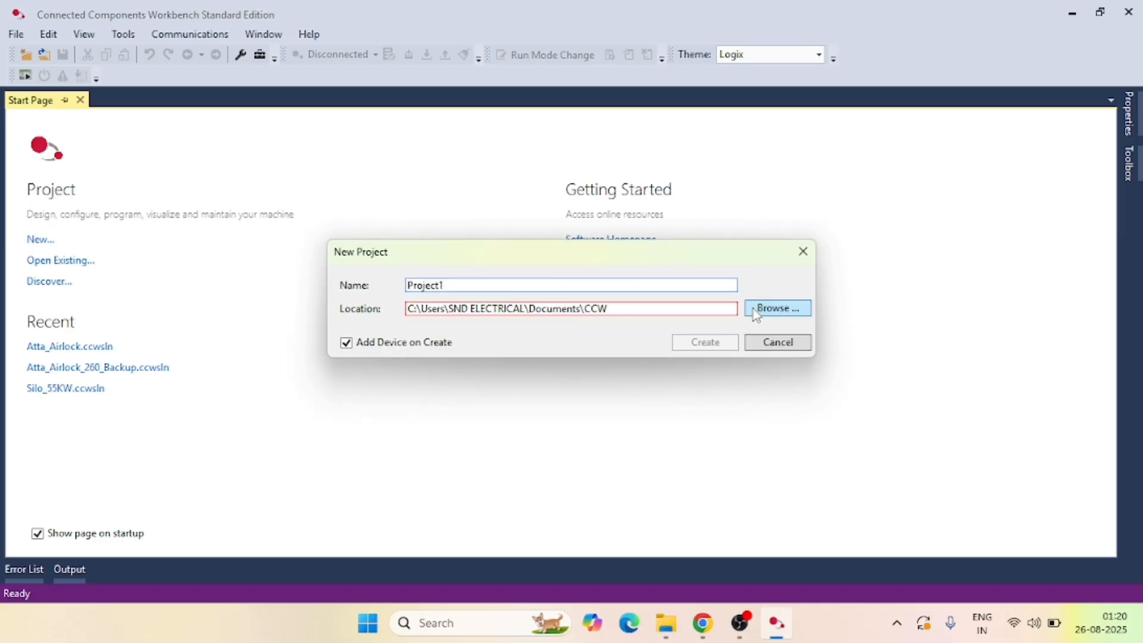
{"action": "left_click", "coordinate": [642, 307]}
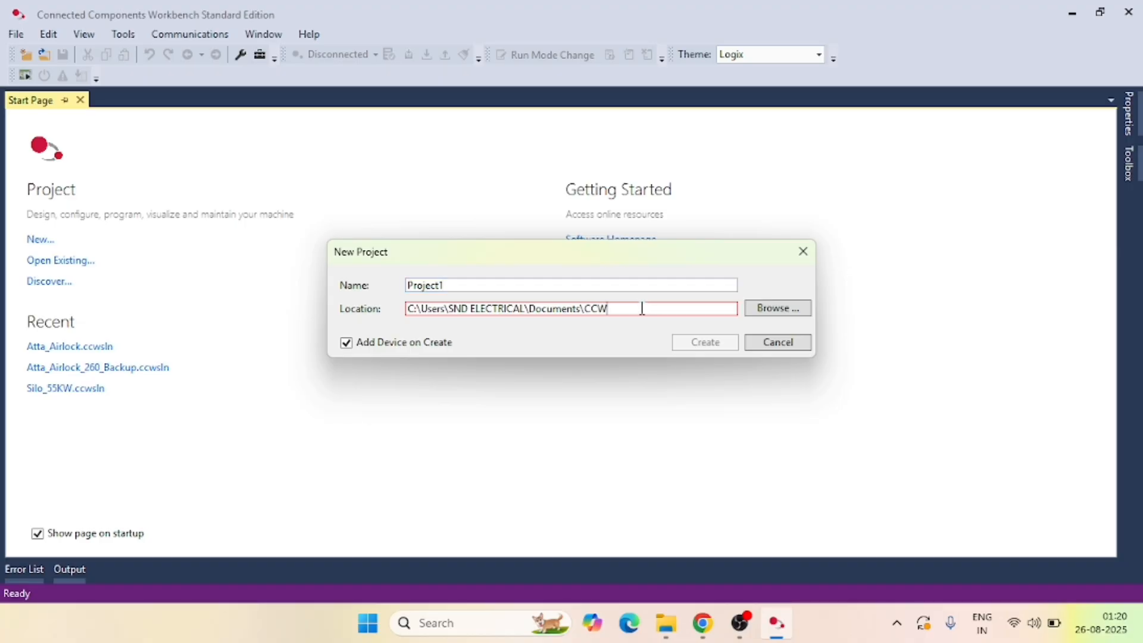
{"action": "left_click", "coordinate": [794, 308]}
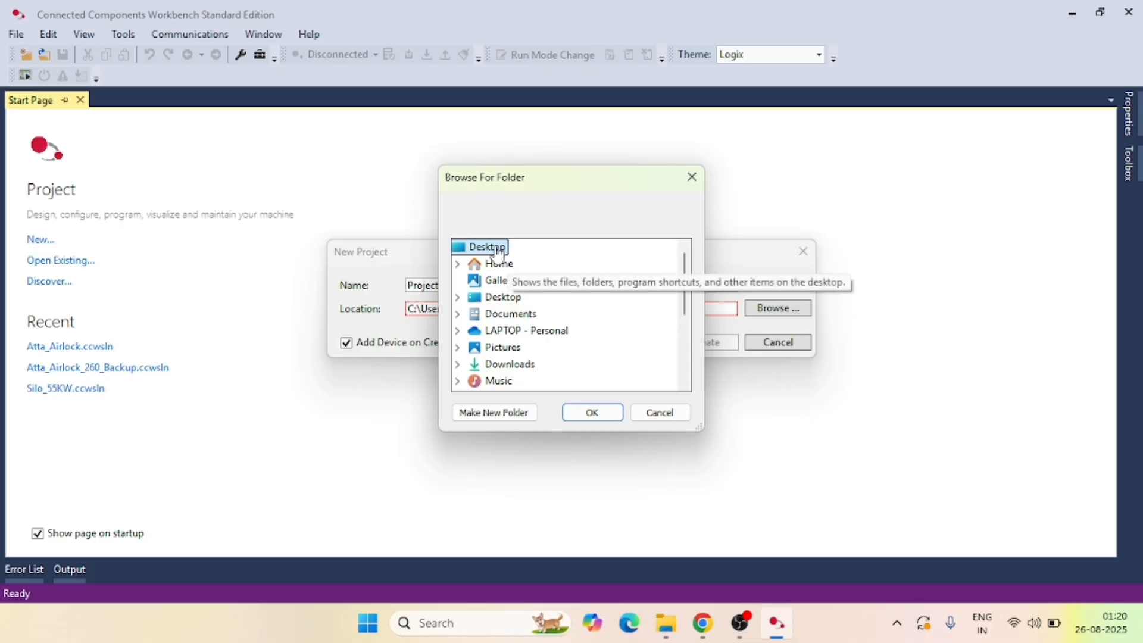
{"action": "left_click", "coordinate": [580, 413]}
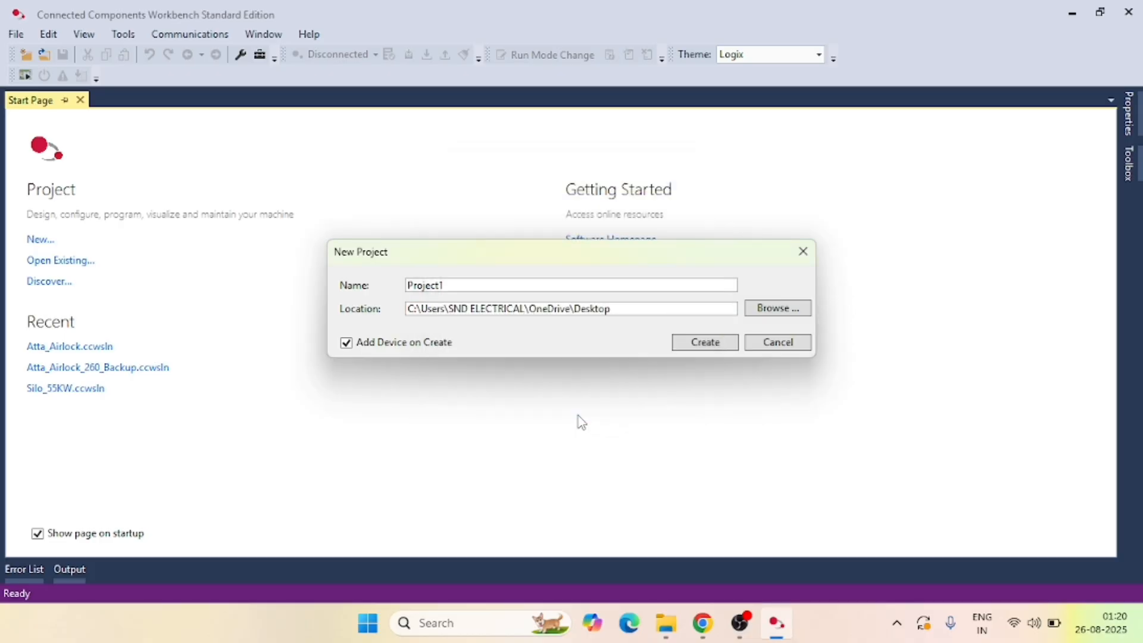
{"action": "left_click", "coordinate": [704, 342]}
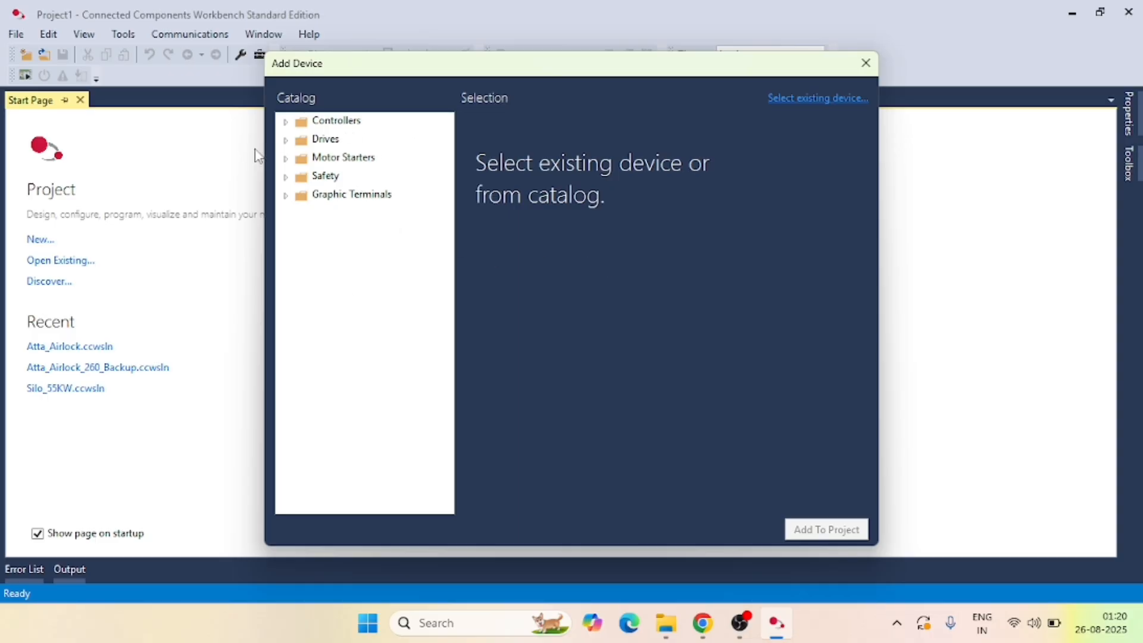
- Add a PowerFlex 523 drive from the PowerFlex 520-Series catalog to the project
{"action": "left_click", "coordinate": [282, 141]}
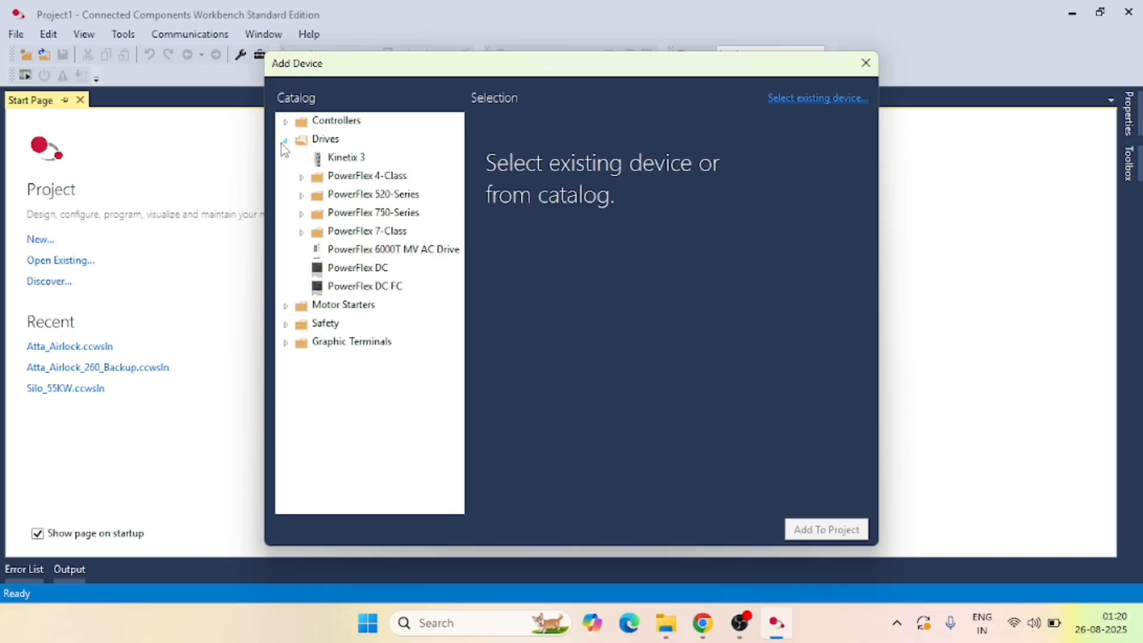
{"action": "left_click", "coordinate": [302, 196]}
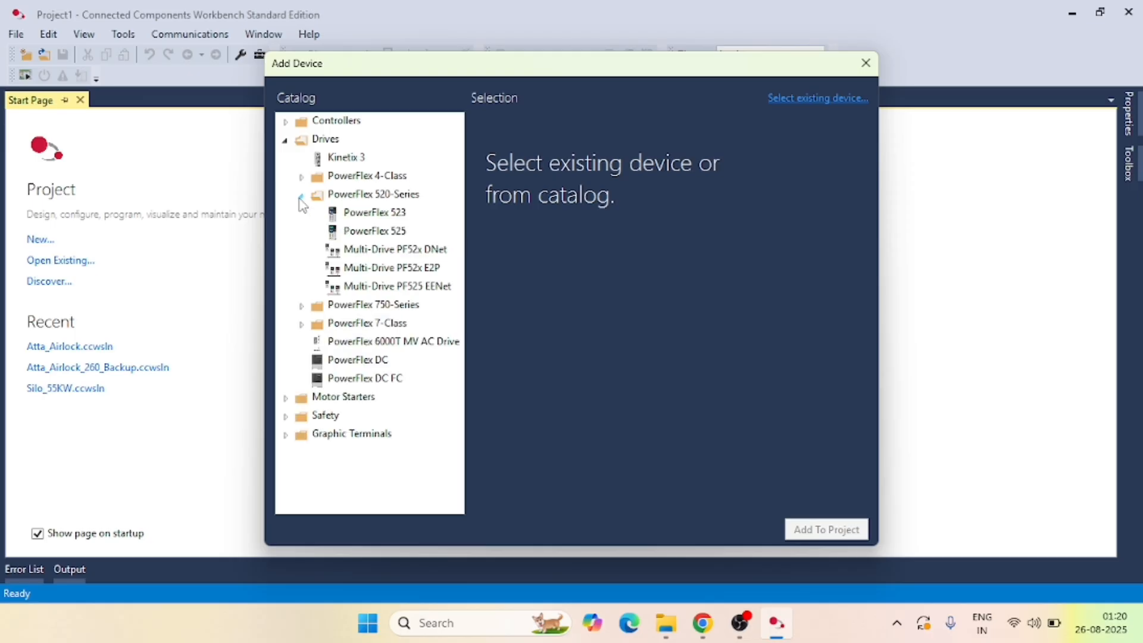
{"action": "left_click", "coordinate": [392, 215]}
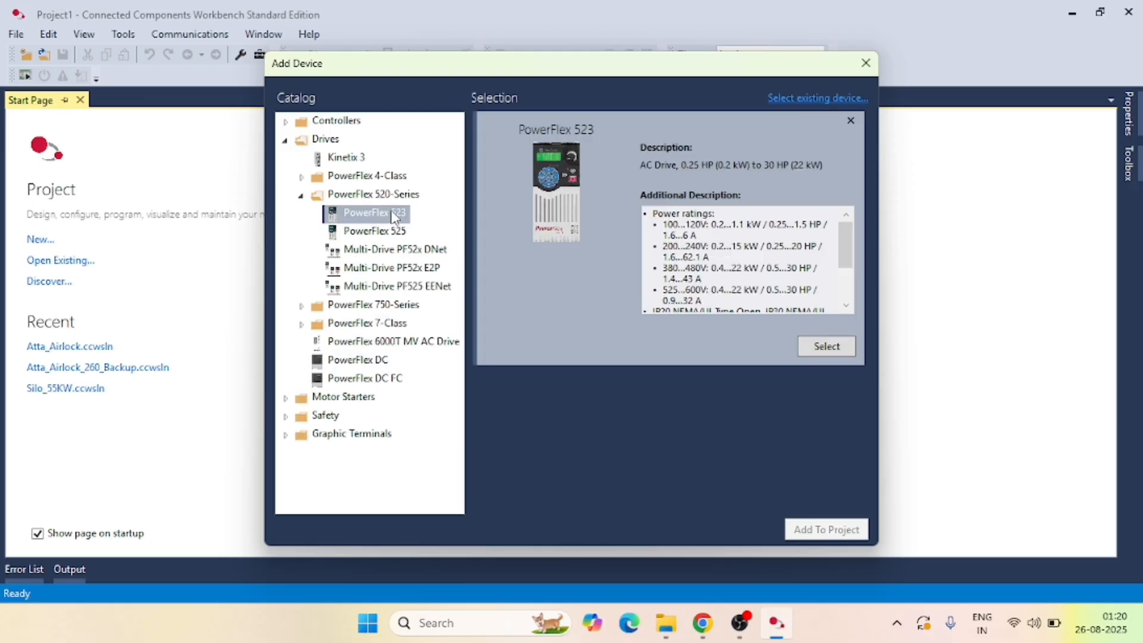
{"action": "left_click", "coordinate": [816, 350]}
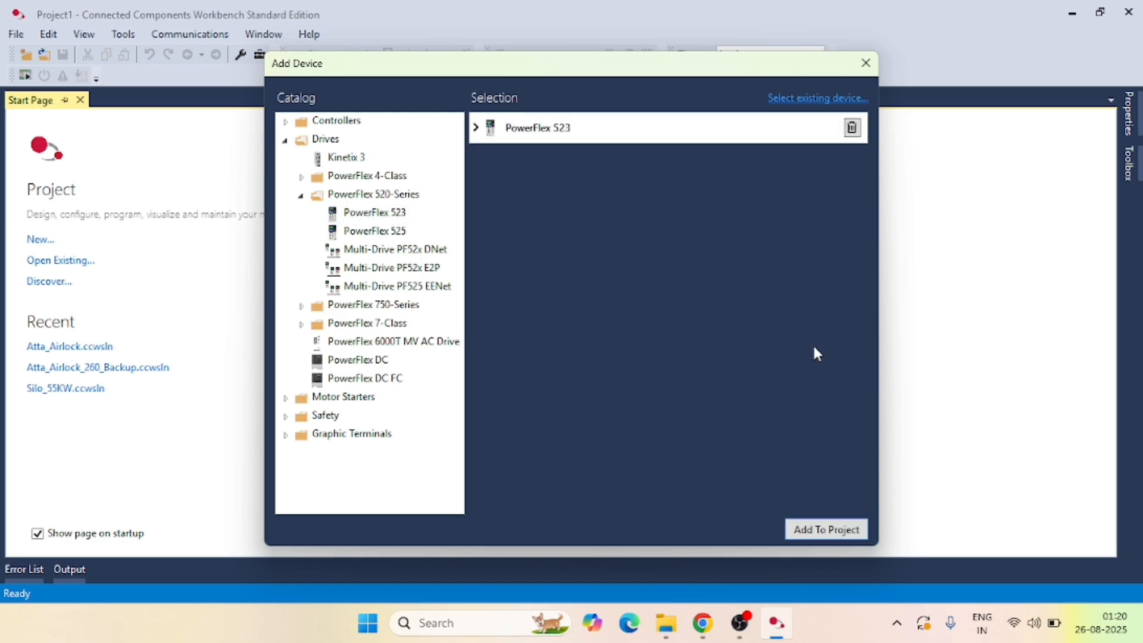
{"action": "left_click", "coordinate": [827, 530]}
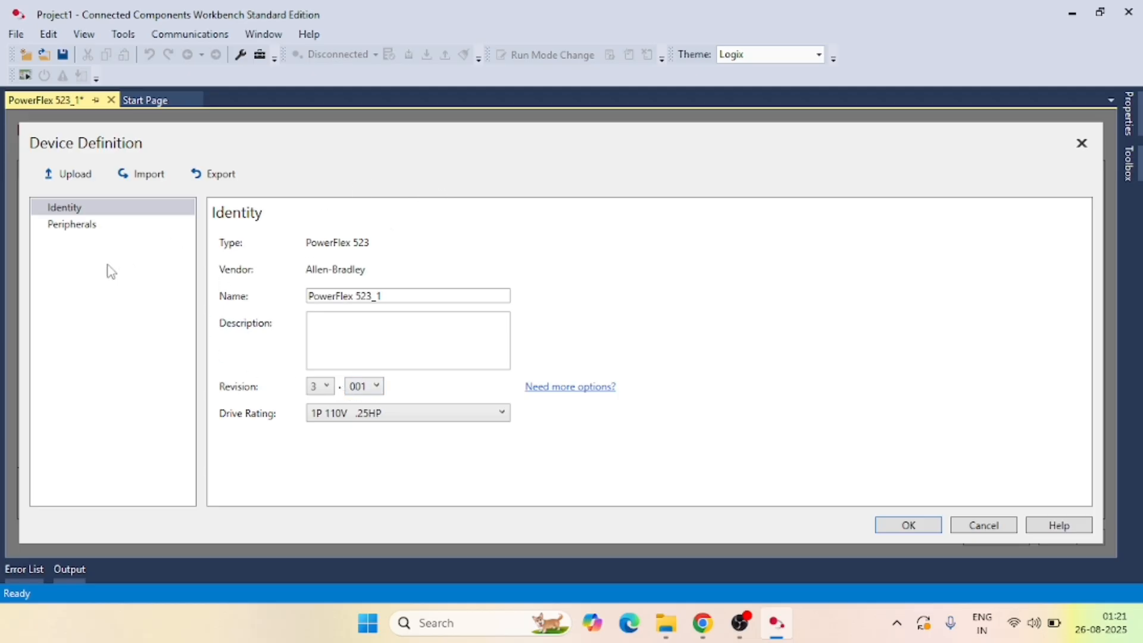
- Start an upload from the PowerFlex 523 device definition and expand the AB_ETH-4 Ethernet driver to browse for the drive
{"action": "left_click", "coordinate": [75, 179]}
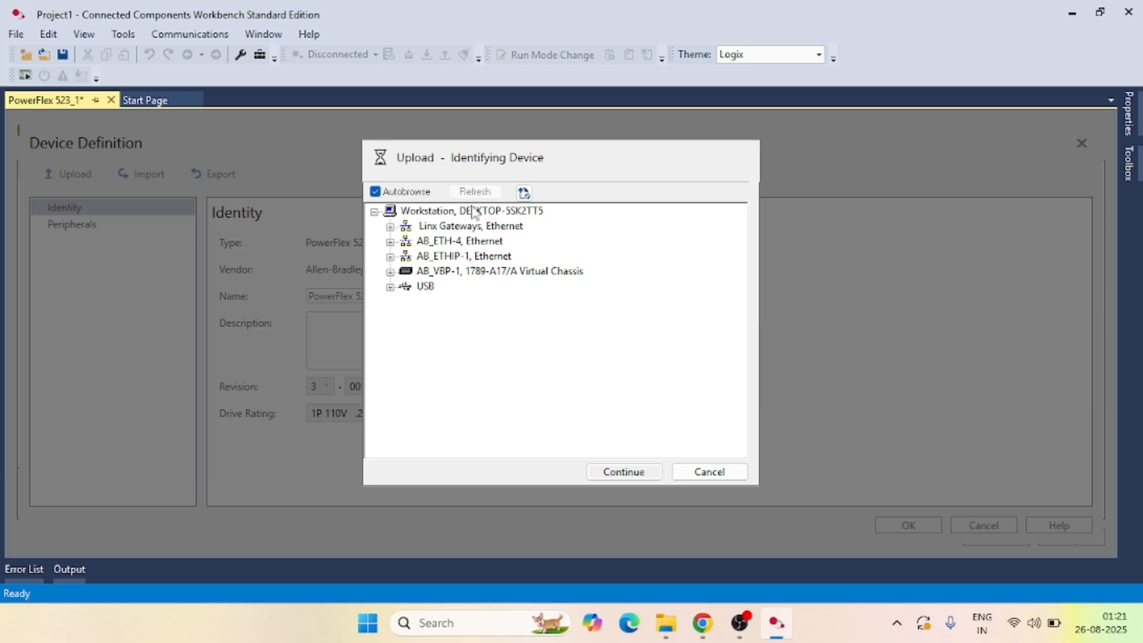
{"action": "left_click", "coordinate": [391, 244]}
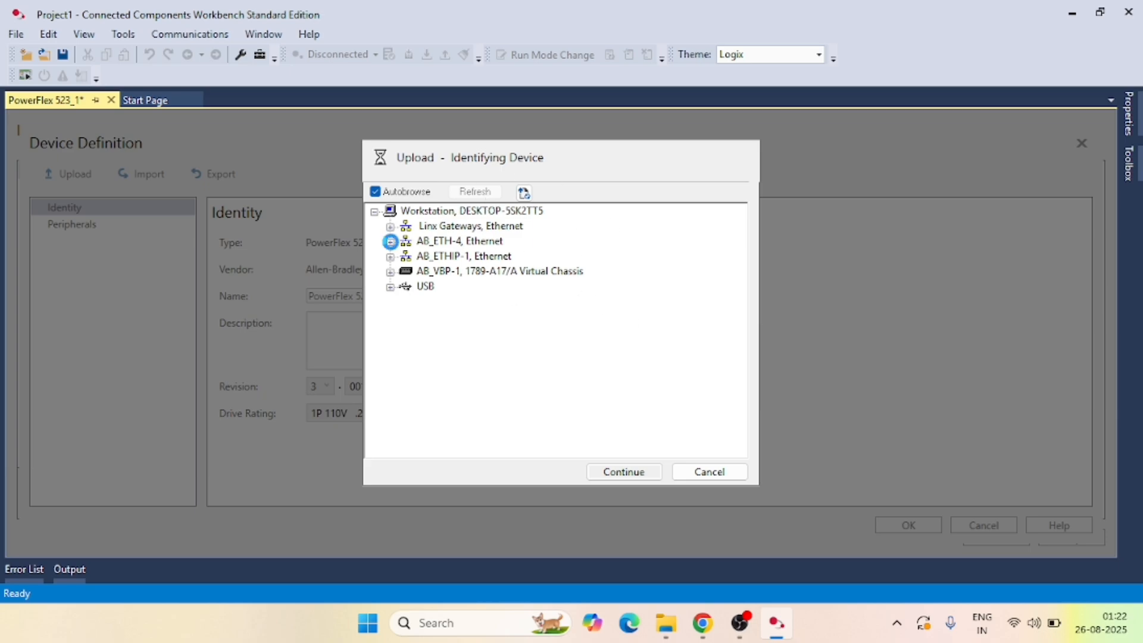